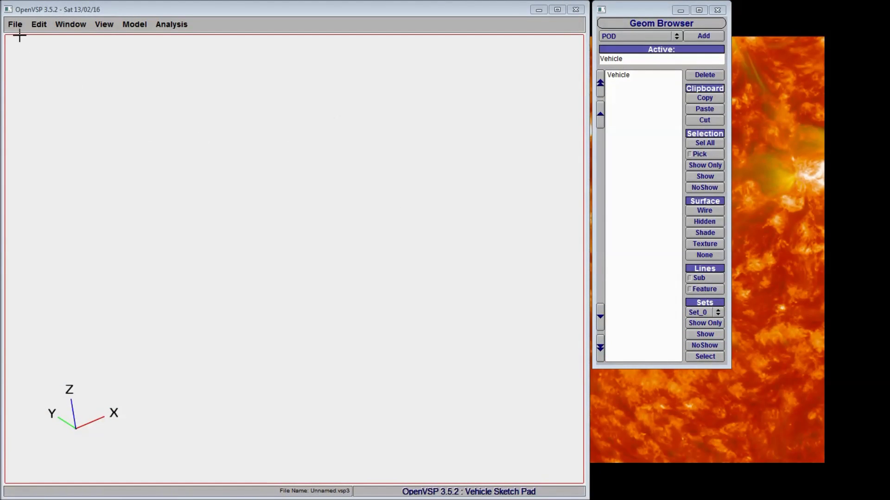
Start a new model and bring up the favourite 01-01-Aircraft folder for opening a VSP file.
{"action": "left_click", "coordinate": [17, 26]}
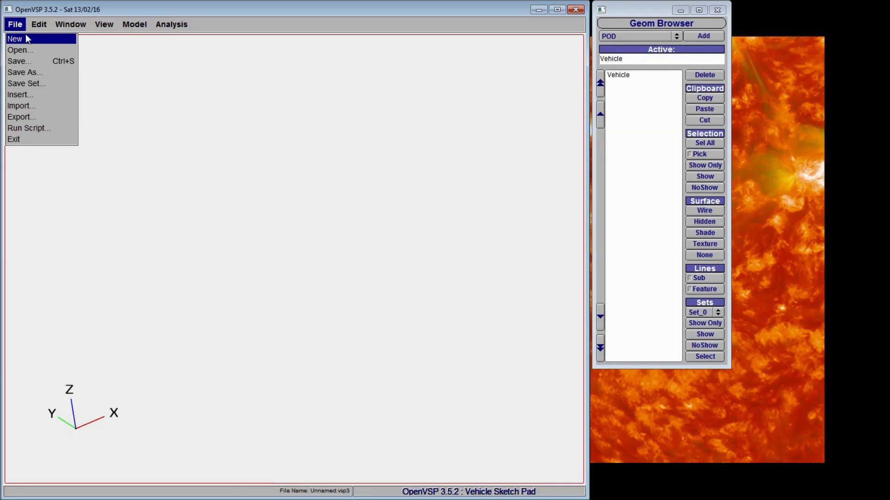
{"action": "left_click", "coordinate": [23, 40]}
{"action": "left_click", "coordinate": [15, 23]}
{"action": "left_click", "coordinate": [22, 50]}
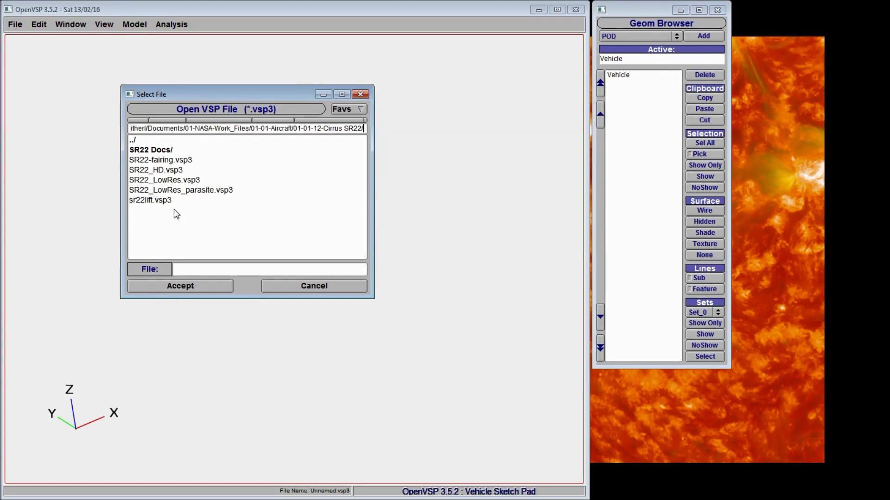
{"action": "left_click", "coordinate": [350, 110]}
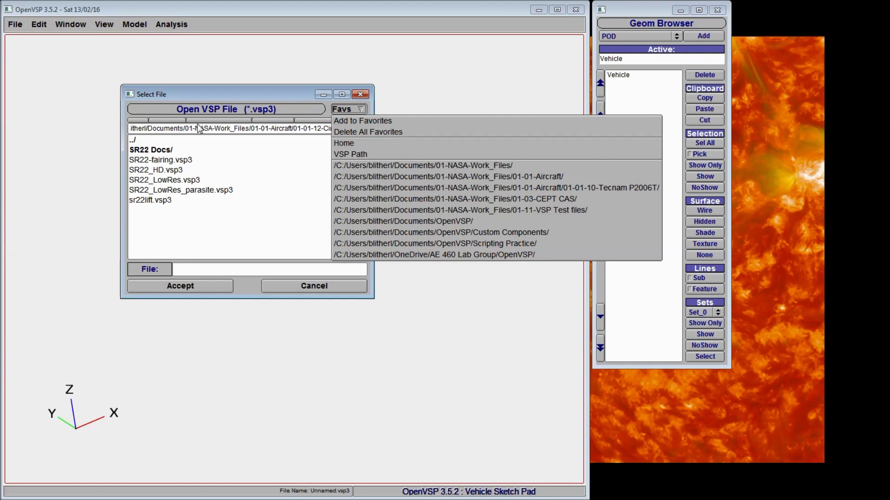
{"action": "left_click", "coordinate": [353, 143]}
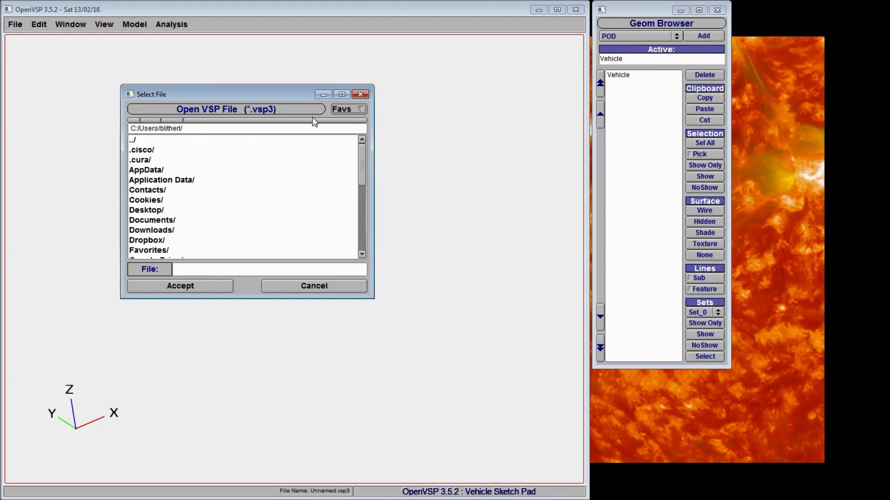
{"action": "left_click", "coordinate": [343, 109]}
{"action": "left_click", "coordinate": [381, 177]}
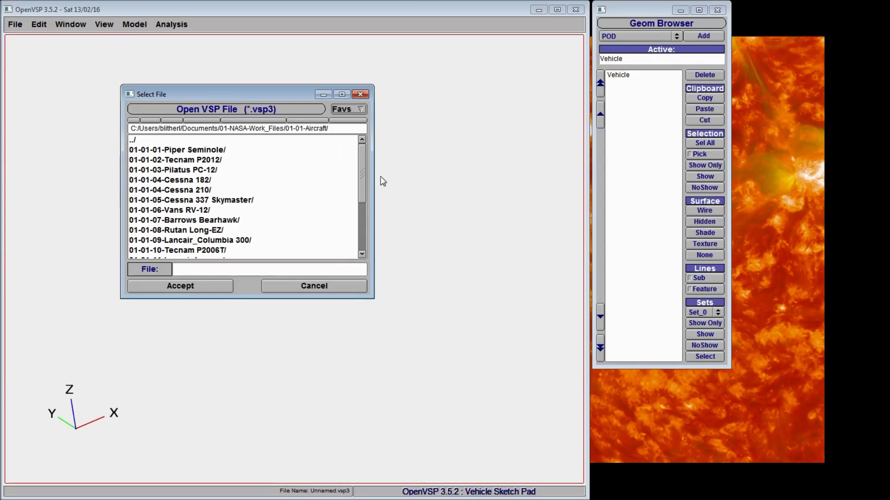
Open SR22_LowRes.vsp3 from the 01-01-12-Cirrus SR22 folder.
{"action": "left_click", "coordinate": [341, 111]}
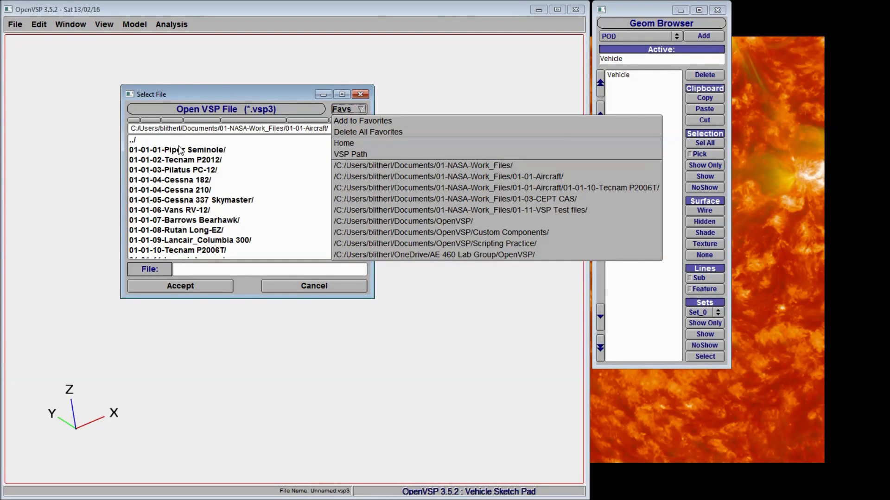
{"action": "left_click", "coordinate": [223, 184]}
{"action": "scroll", "coordinate": [223, 184], "scroll_direction": "down", "scroll_amount": 2}
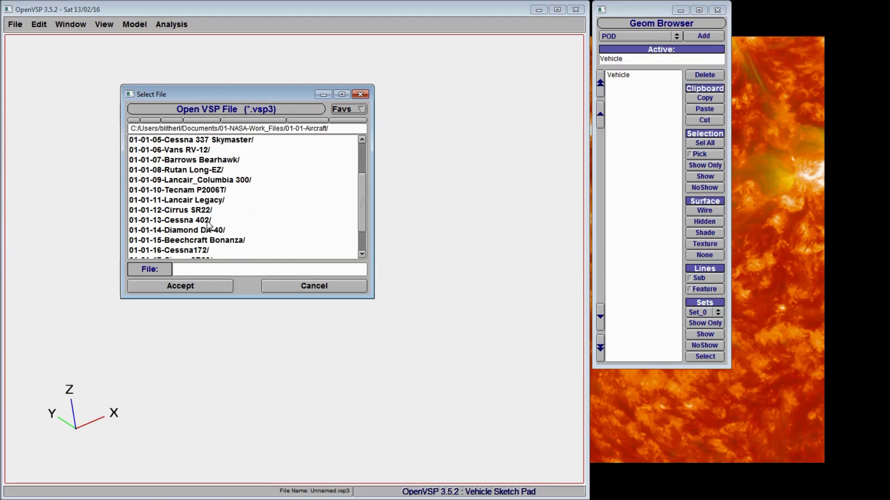
{"action": "left_click", "coordinate": [199, 214]}
{"action": "left_click", "coordinate": [159, 180]}
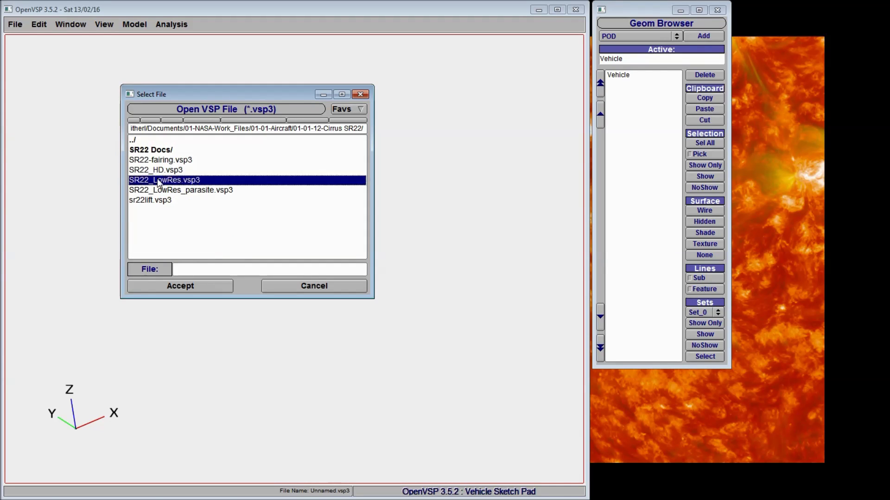
{"action": "left_click", "coordinate": [213, 288]}
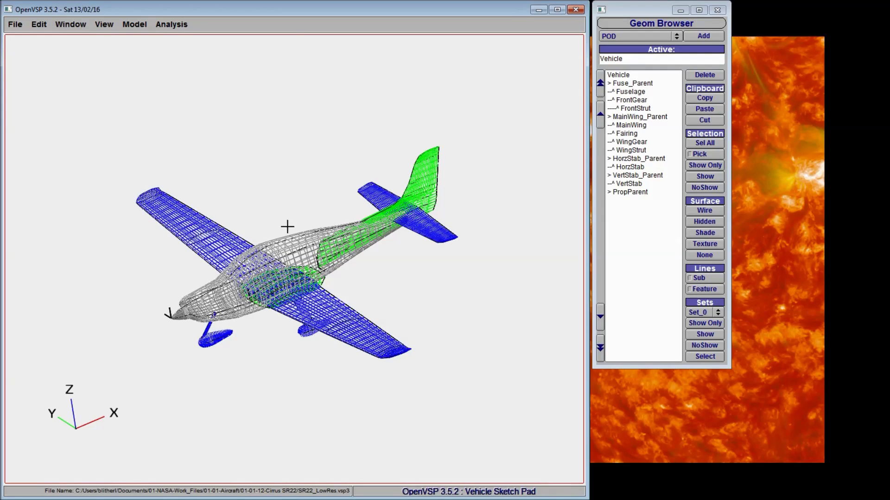
{"action": "left_click_drag", "start_coordinate": [283, 206], "coordinate": [195, 204]}
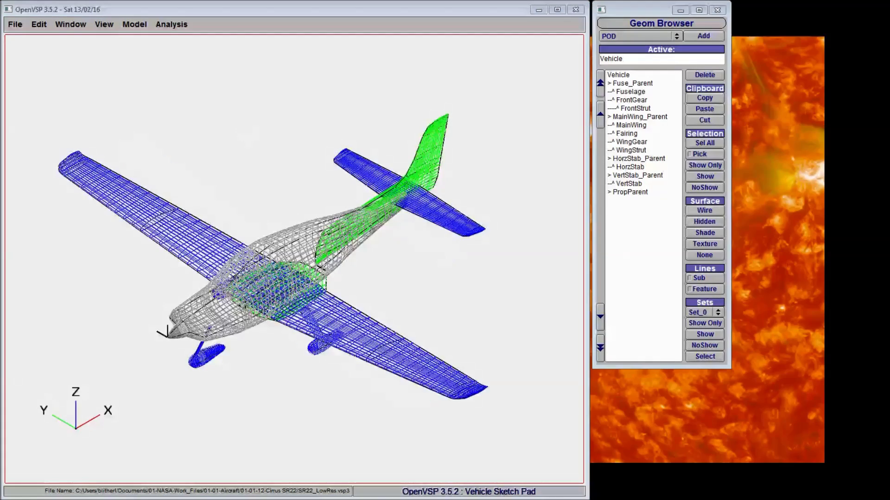
View the set selection offered for saving a component set and close it without saving.
{"action": "left_click", "coordinate": [16, 25]}
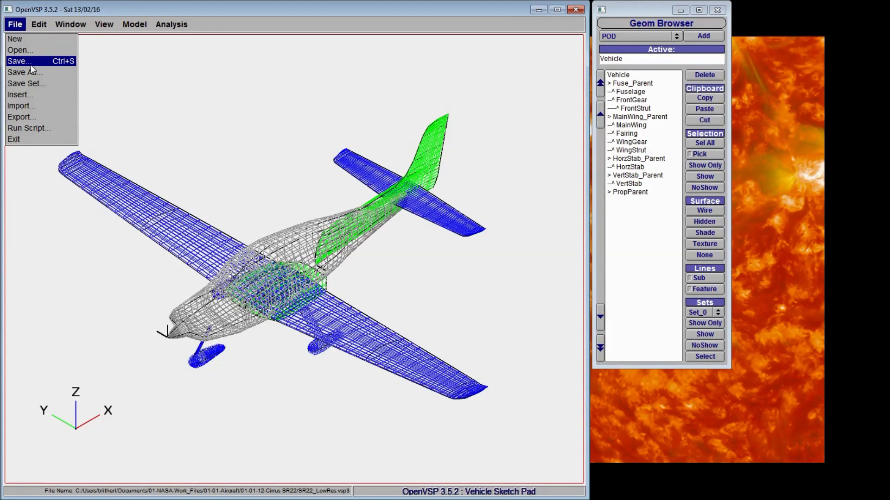
{"action": "left_click", "coordinate": [15, 25]}
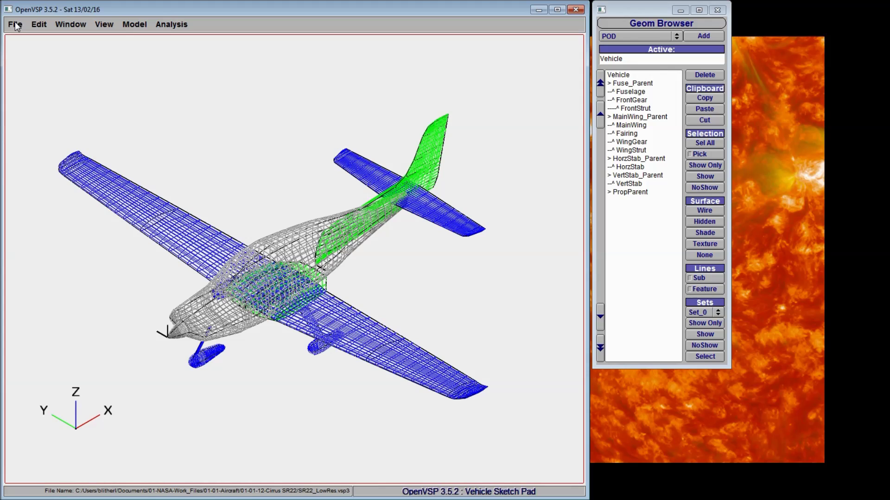
{"action": "left_click", "coordinate": [15, 25]}
{"action": "left_click", "coordinate": [26, 83]}
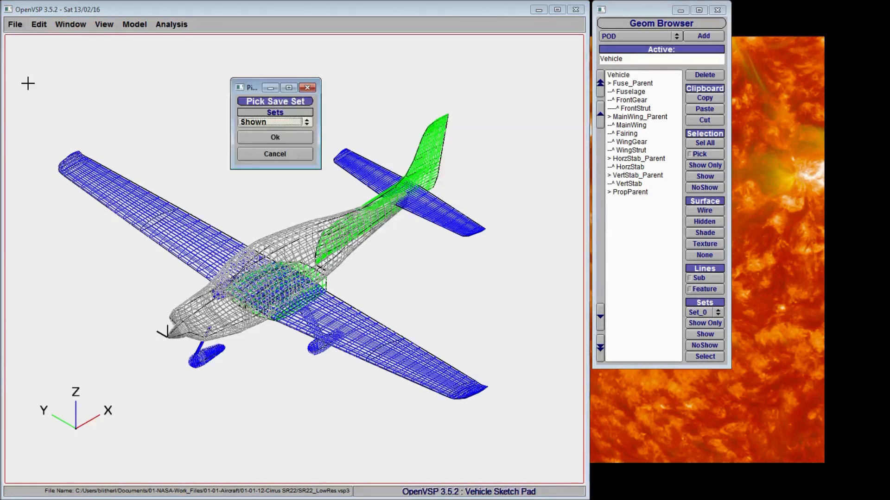
{"action": "left_click", "coordinate": [307, 88]}
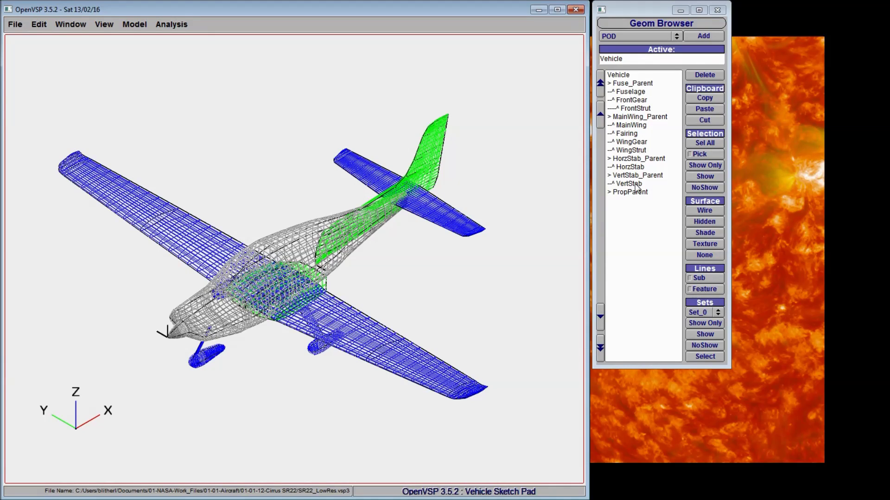
Choose SR22-fairing.vsp3 as the file to insert into the model, and cancel the insertion.
{"action": "left_click", "coordinate": [16, 25]}
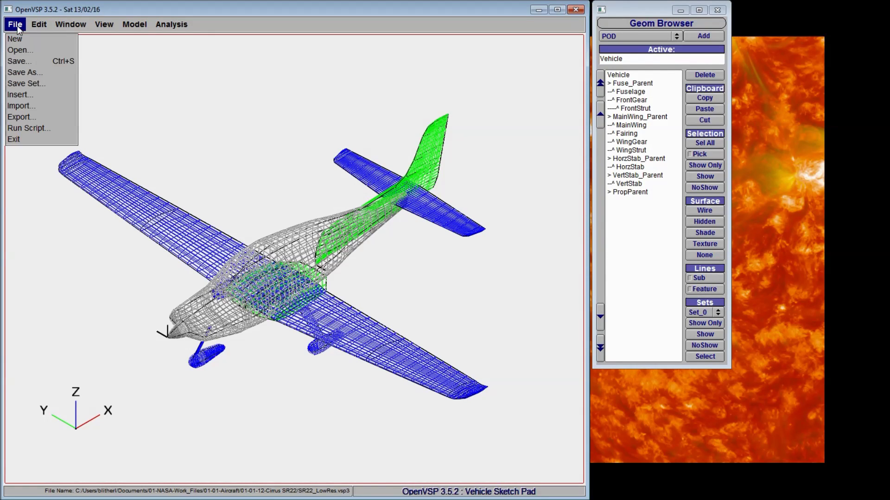
{"action": "left_click", "coordinate": [29, 94]}
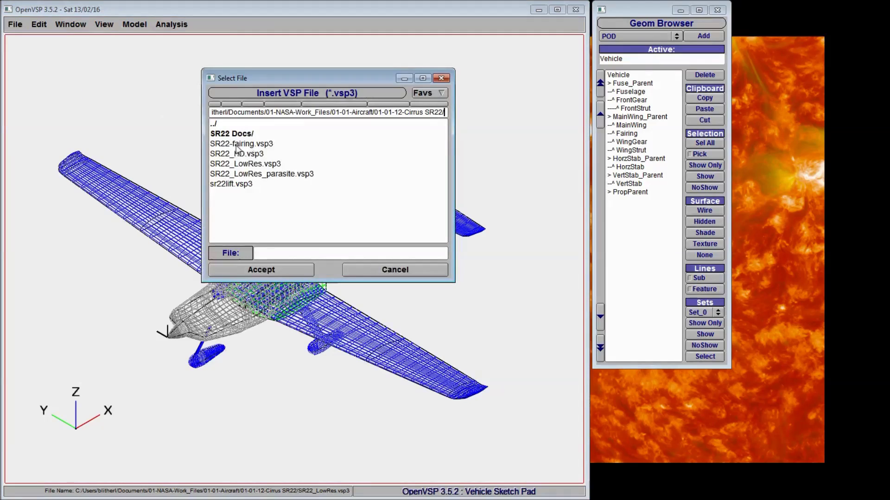
{"action": "left_click", "coordinate": [237, 145]}
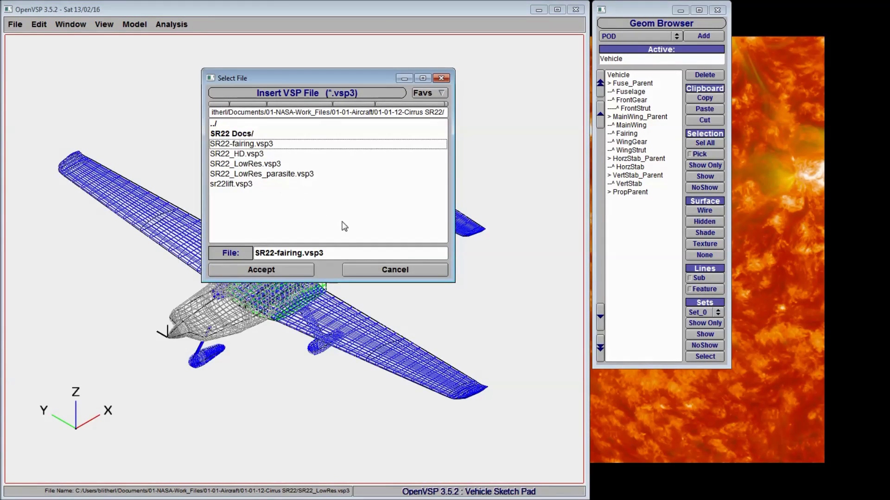
{"action": "left_click", "coordinate": [377, 271]}
View the file formats available for import and export, closing each dialog without processing a file.
{"action": "left_click", "coordinate": [15, 24]}
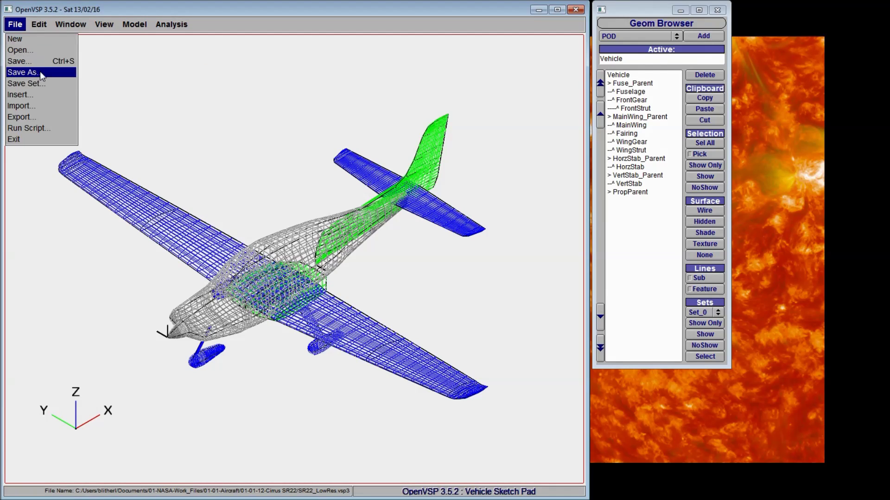
{"action": "left_click", "coordinate": [22, 106]}
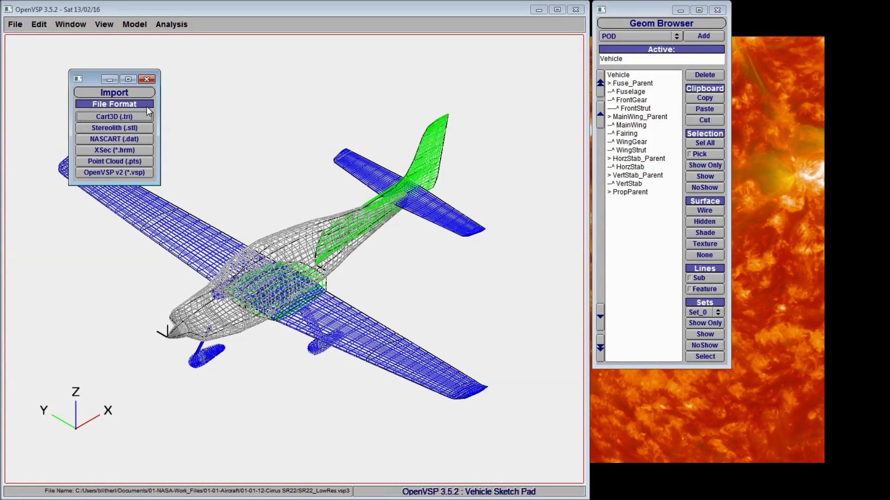
{"action": "left_click", "coordinate": [147, 80]}
{"action": "left_click", "coordinate": [16, 24]}
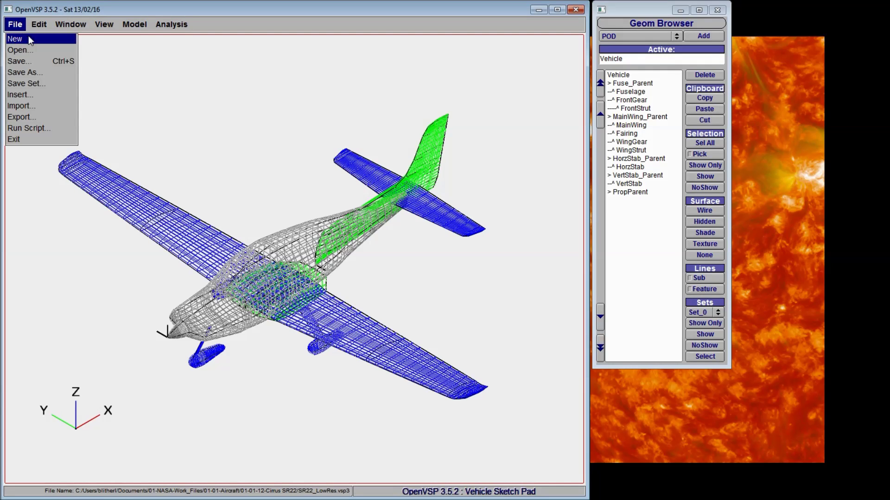
{"action": "left_click", "coordinate": [32, 116]}
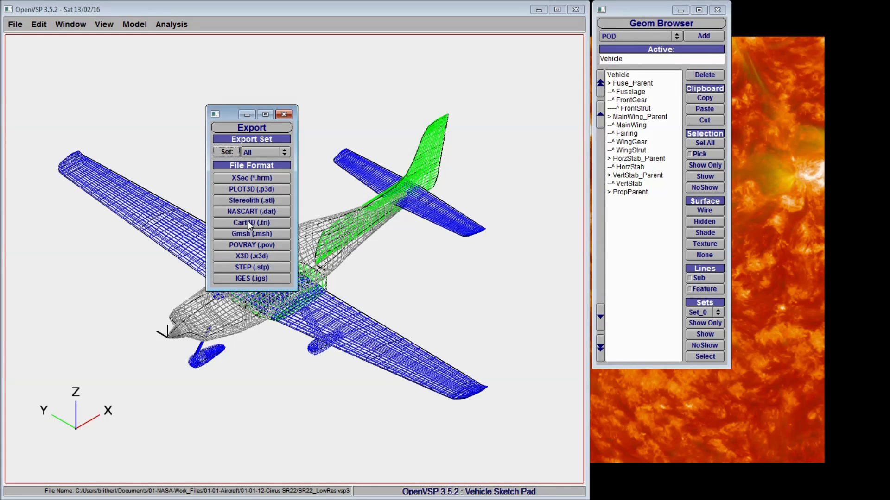
{"action": "left_click", "coordinate": [284, 114]}
Choose Wing.vspscript from the scripts folder in the VSP path as the script to run, and cancel.
{"action": "left_click", "coordinate": [15, 25]}
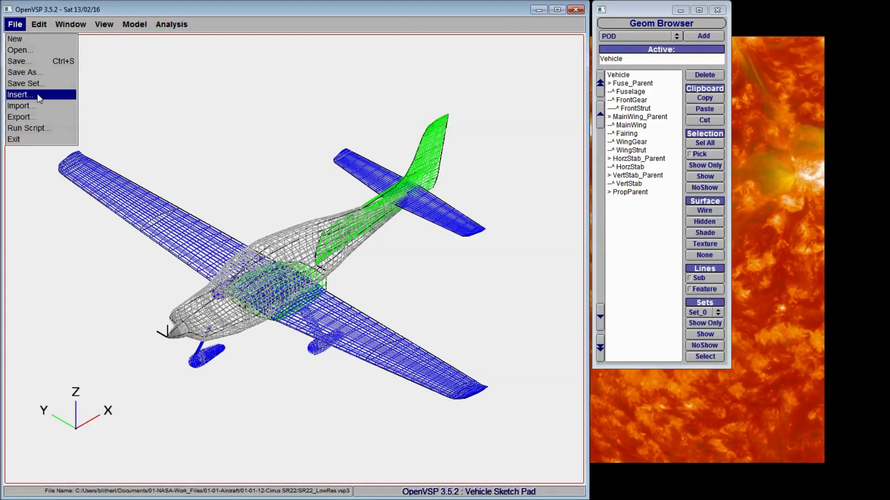
{"action": "left_click", "coordinate": [38, 129]}
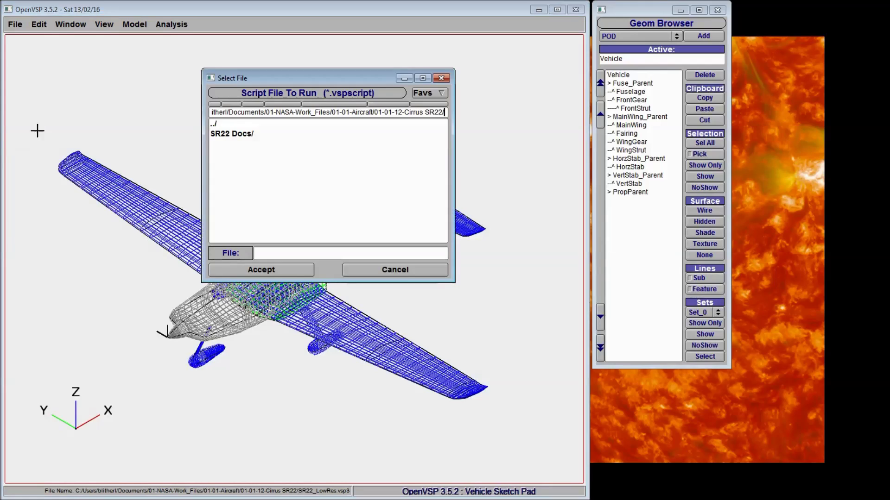
{"action": "left_click", "coordinate": [426, 94]}
{"action": "left_click", "coordinate": [431, 138]}
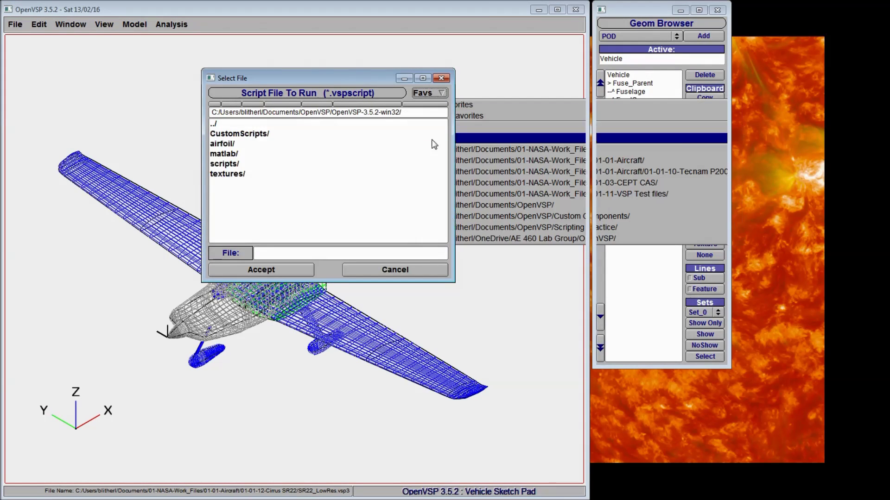
{"action": "double_click", "coordinate": [231, 163]}
{"action": "left_click", "coordinate": [230, 165]}
{"action": "left_click", "coordinate": [234, 204]}
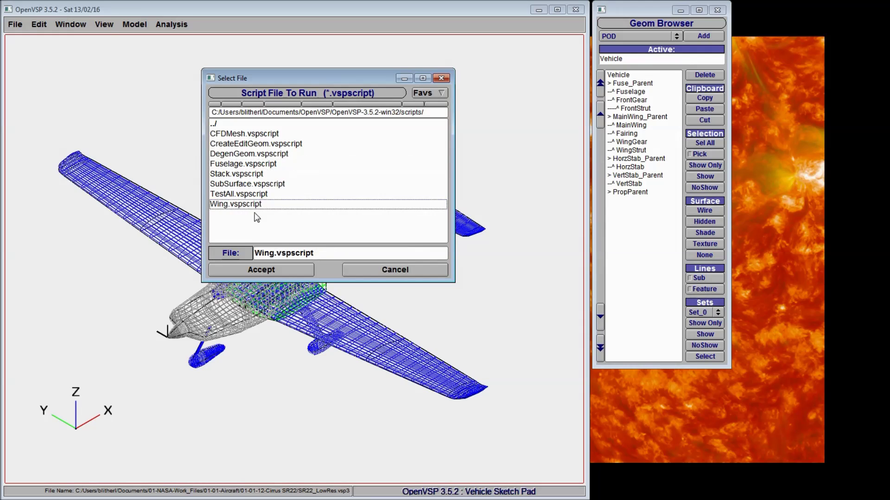
{"action": "left_click", "coordinate": [350, 269]}
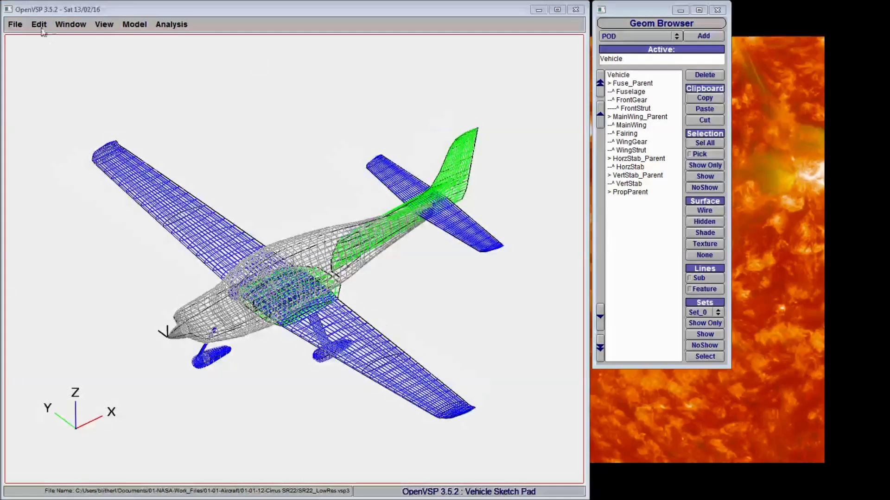
Set the span of section 1 of the MainWing to 11.2322.
{"action": "left_click", "coordinate": [39, 24]}
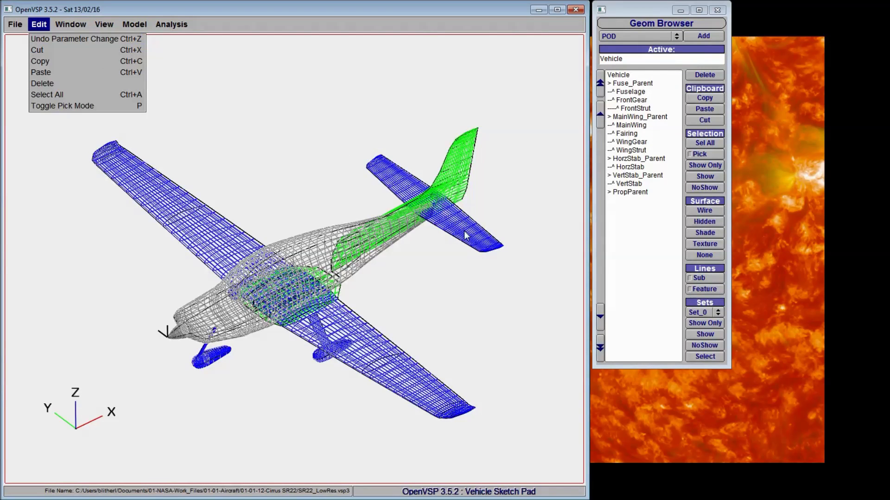
{"action": "left_click", "coordinate": [634, 35]}
{"action": "left_click", "coordinate": [637, 126]}
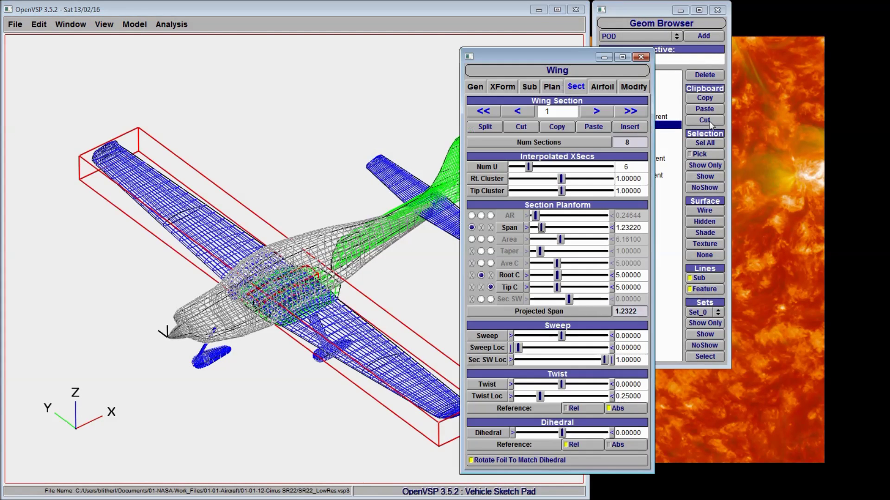
{"action": "left_click_drag", "start_coordinate": [545, 229], "coordinate": [608, 228]}
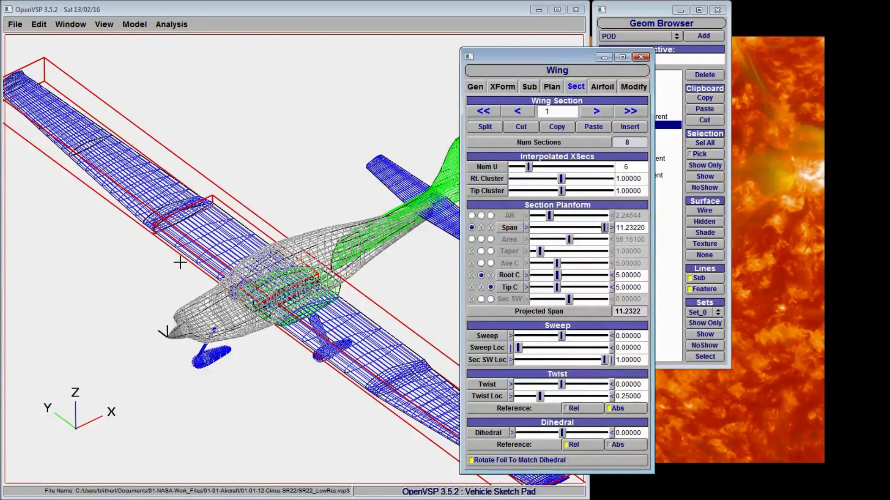
{"action": "left_click_drag", "start_coordinate": [129, 286], "coordinate": [120, 208]}
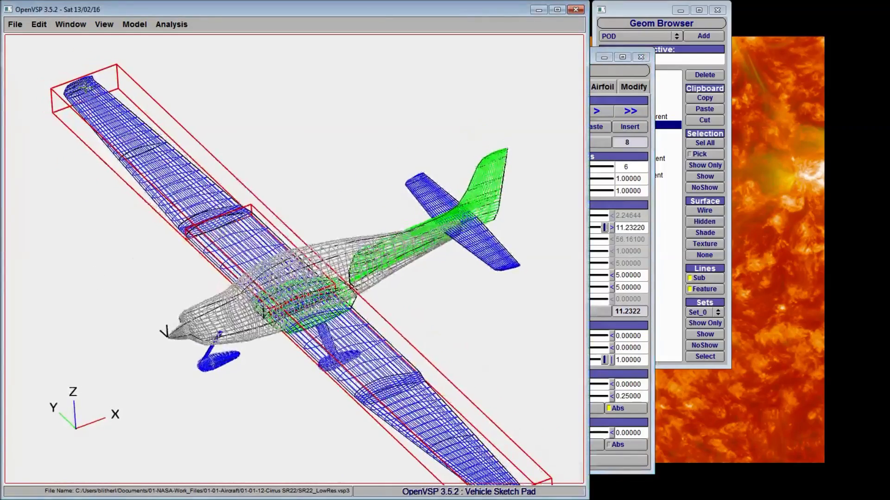
Undo the MainWing span change, close the wing editor and deselect the component.
{"action": "left_click", "coordinate": [44, 26]}
{"action": "left_click", "coordinate": [45, 37]}
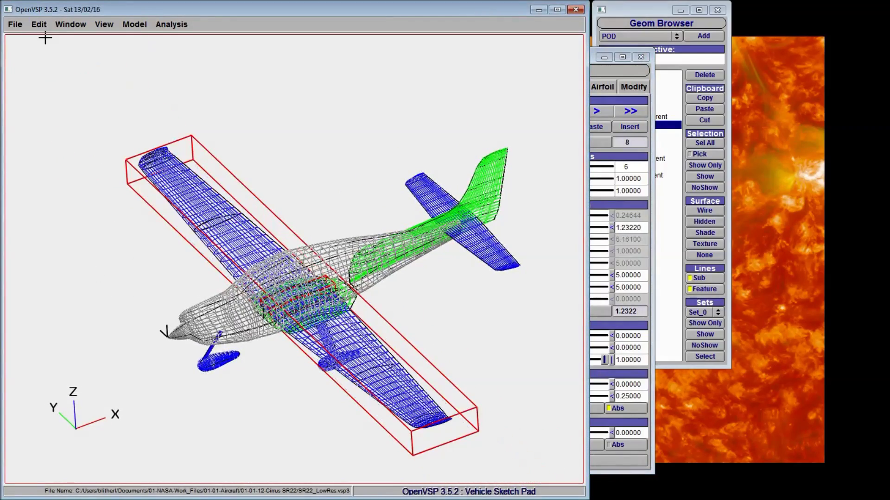
{"action": "left_click_drag", "start_coordinate": [114, 279], "coordinate": [239, 292]}
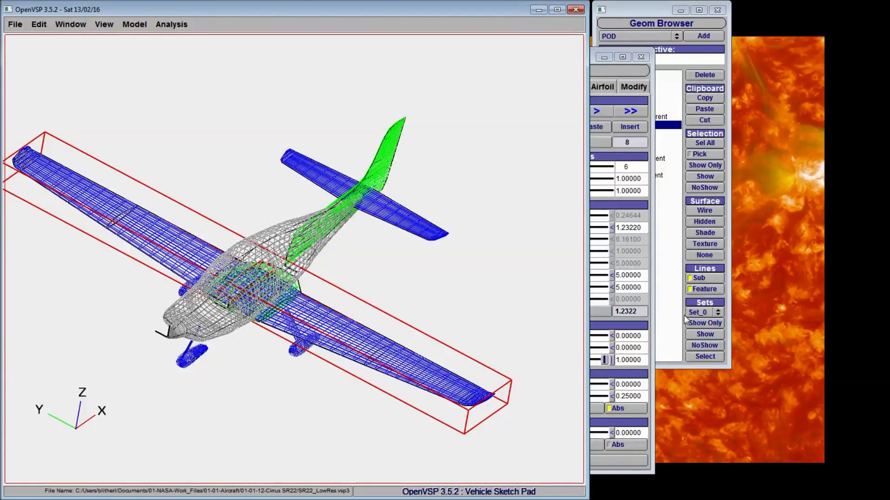
{"action": "left_click", "coordinate": [641, 57]}
{"action": "left_click", "coordinate": [643, 237]}
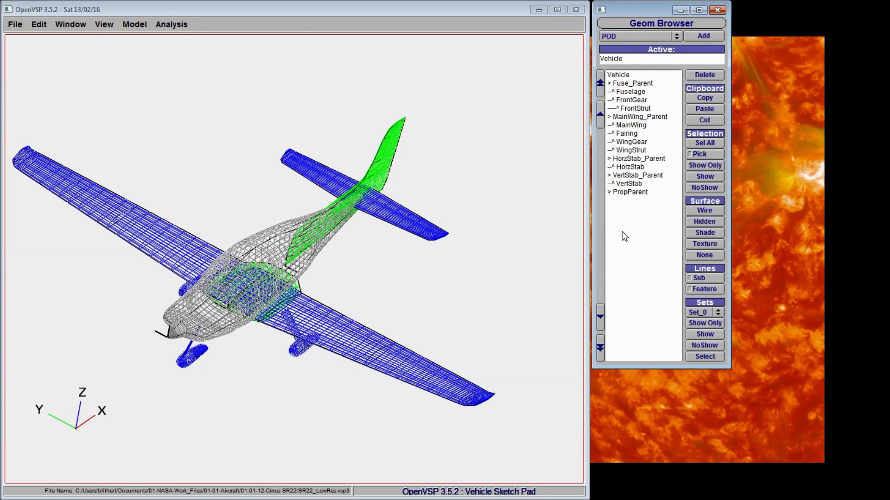
Turn on pick mode for selecting components directly in the 3D view.
{"action": "left_click", "coordinate": [48, 24]}
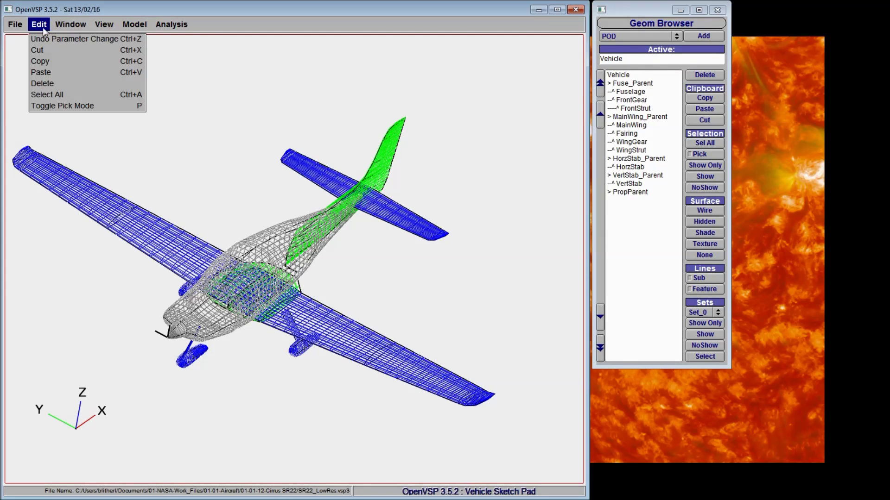
{"action": "left_click", "coordinate": [56, 106]}
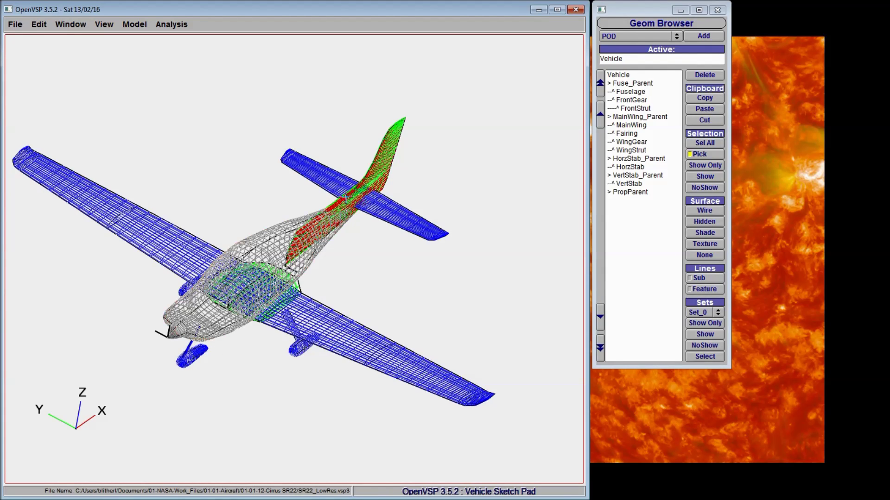
Pick the horizontal stabilizer directly in the 3D view to open its wing editor, and close the editor.
{"action": "left_click", "coordinate": [385, 209]}
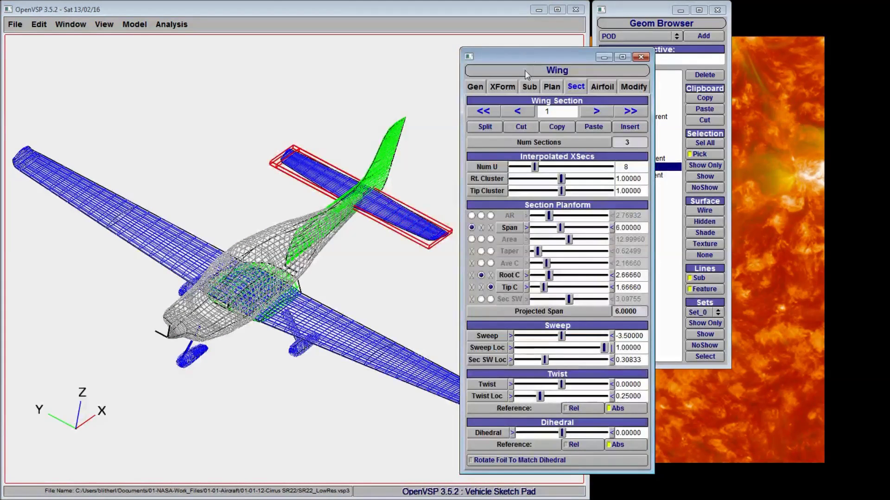
{"action": "left_click_drag", "start_coordinate": [537, 55], "coordinate": [368, 38]}
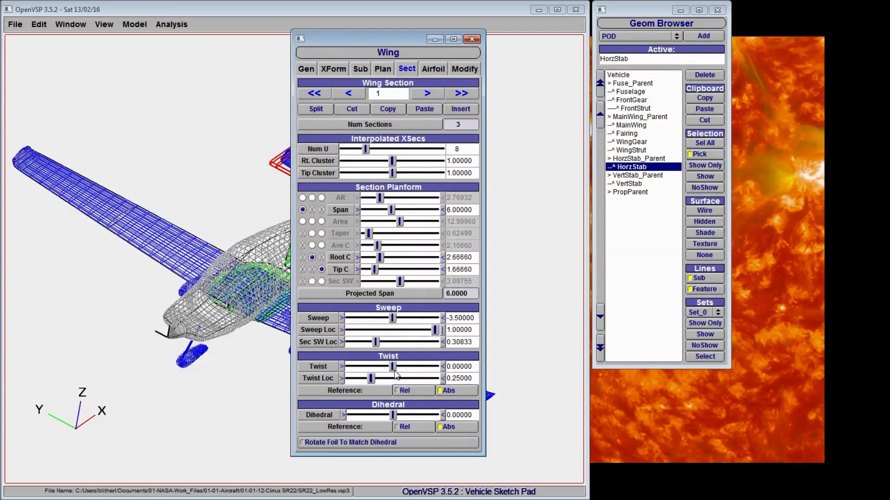
{"action": "left_click", "coordinate": [473, 39]}
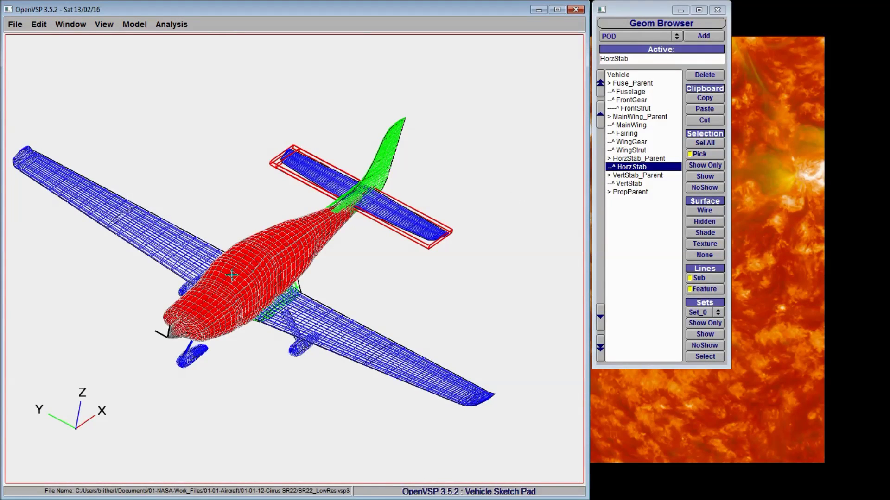
Pick the fuselage in the 3D view, close its editor, and turn off pick mode with no component selected.
{"action": "left_click", "coordinate": [249, 270]}
{"action": "left_click_drag", "start_coordinate": [409, 39], "coordinate": [456, 53]}
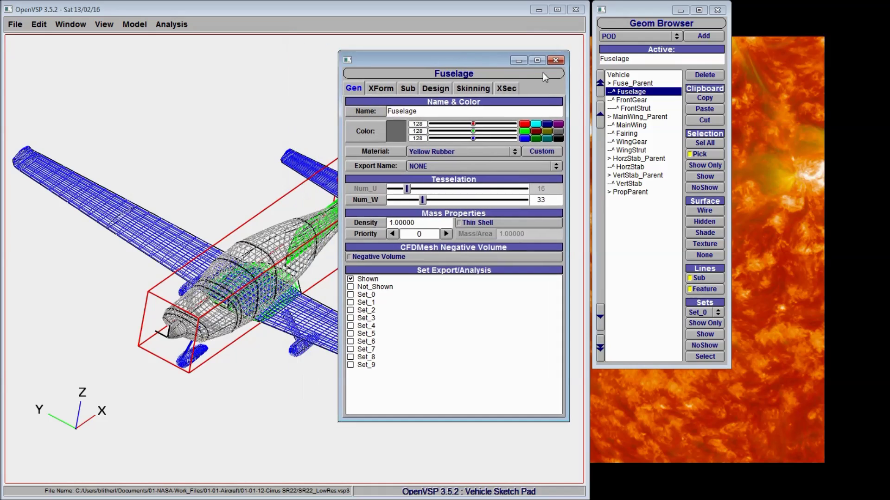
{"action": "left_click", "coordinate": [553, 58]}
{"action": "key", "text": "p"}
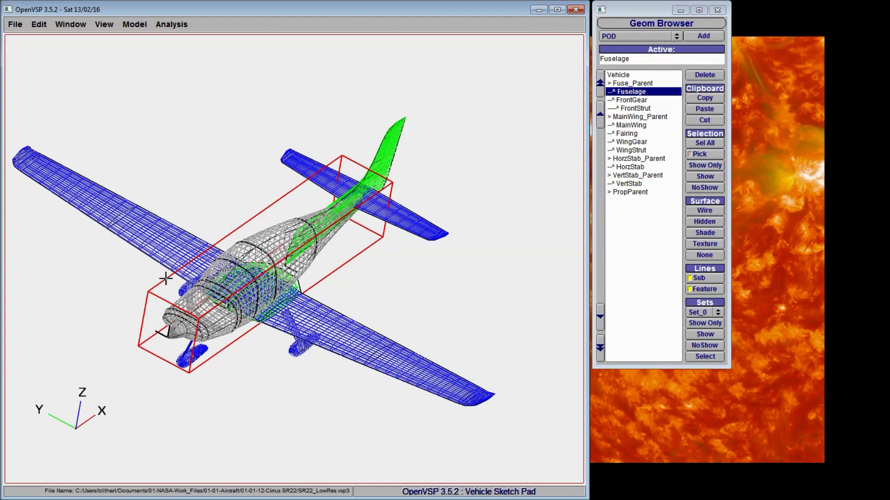
{"action": "left_click", "coordinate": [630, 238]}
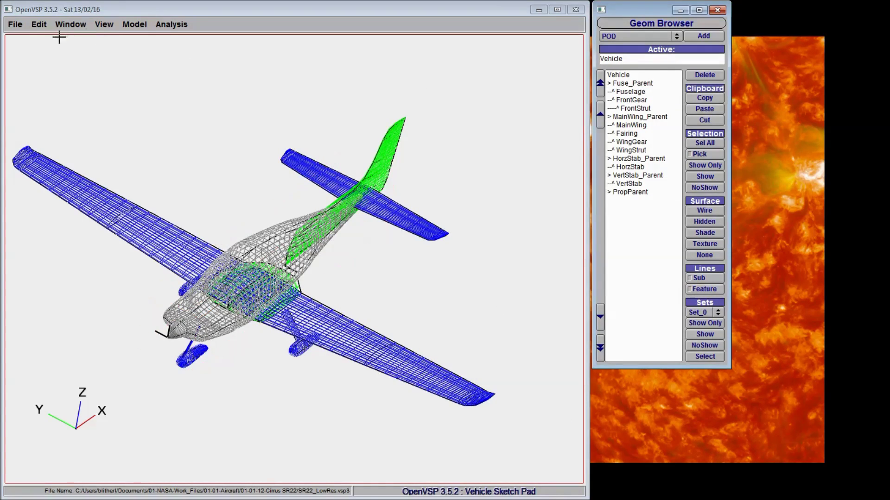
Select all components of the aircraft at once, and clear the selection.
{"action": "left_click", "coordinate": [43, 26]}
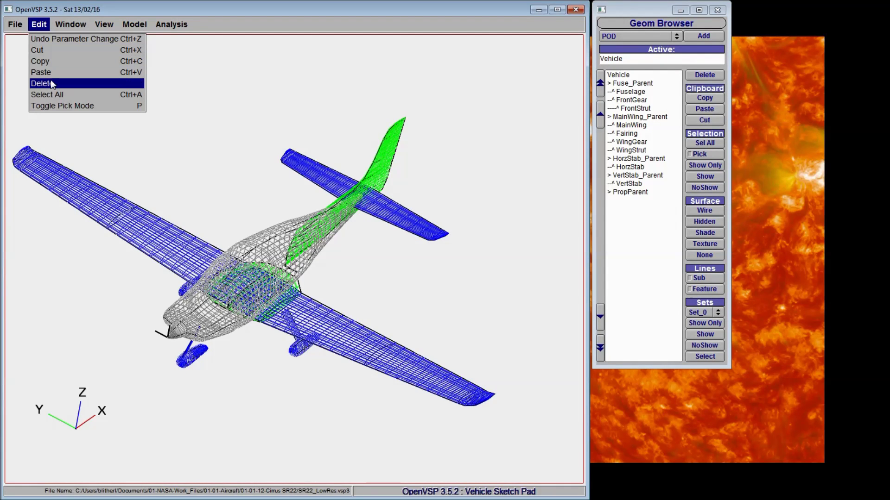
{"action": "left_click", "coordinate": [622, 13]}
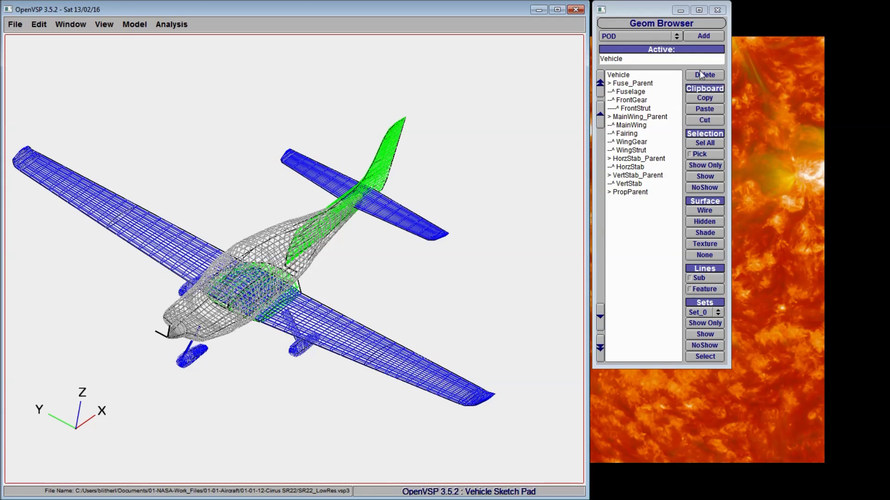
{"action": "left_click", "coordinate": [703, 144]}
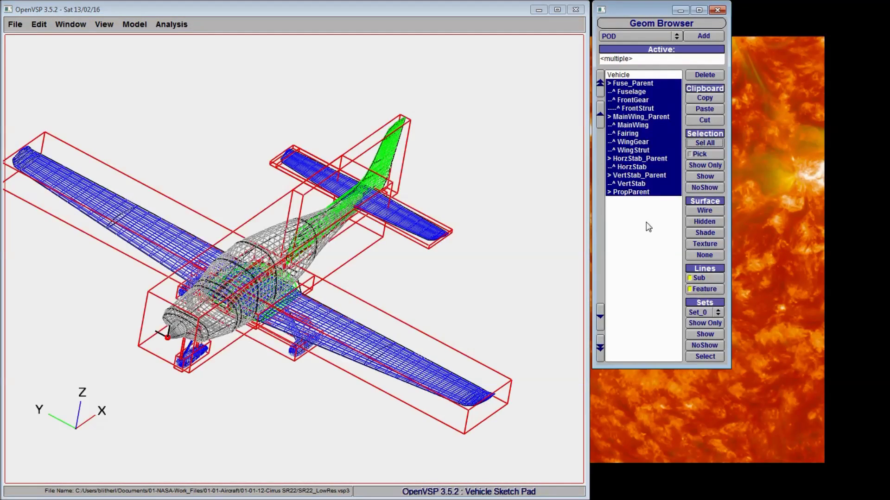
{"action": "left_click", "coordinate": [650, 224]}
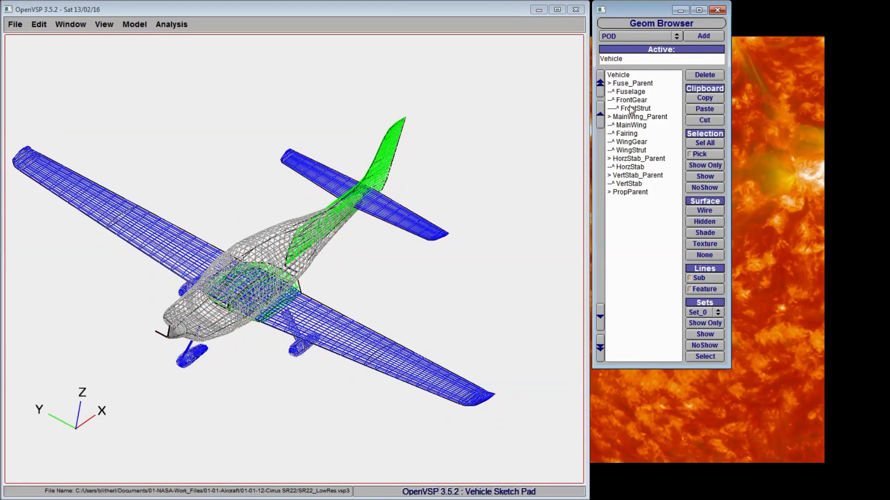
{"action": "left_click", "coordinate": [625, 91]}
{"action": "left_click", "coordinate": [631, 227]}
{"action": "left_click", "coordinate": [39, 24]}
{"action": "mouse_move", "coordinate": [61, 24]}
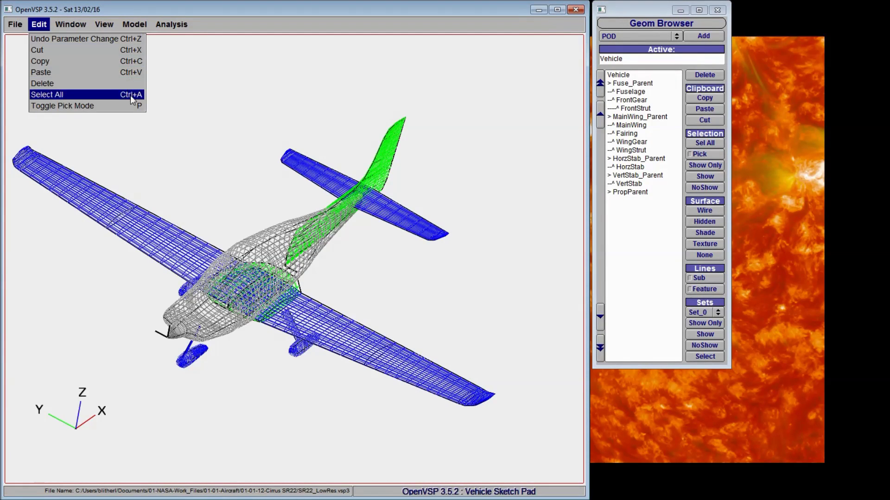
{"action": "left_click", "coordinate": [37, 25]}
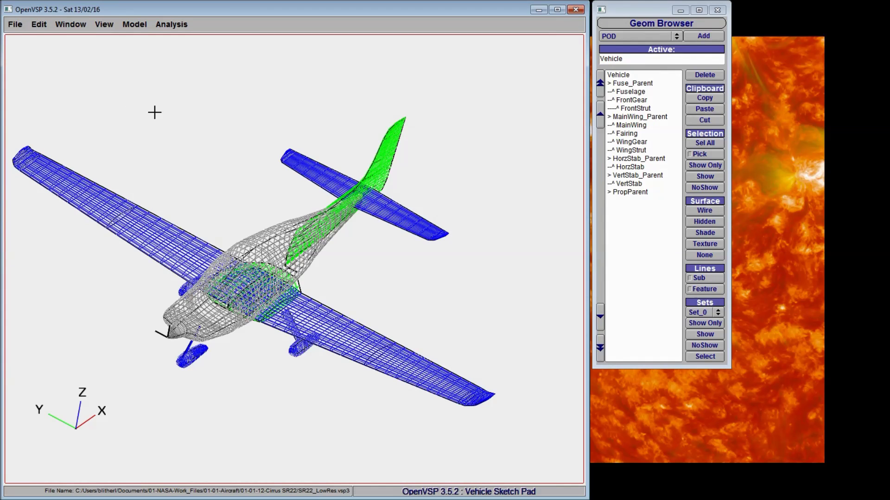
{"action": "left_click_drag", "start_coordinate": [154, 112], "coordinate": [233, 209]}
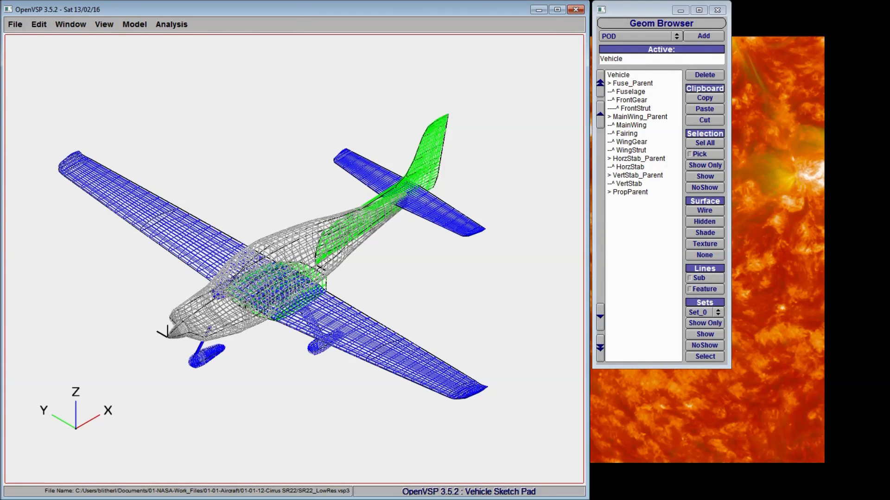
Split the display into two horizontal viewports and frame the aircraft in an oblique view above and a front view below.
{"action": "left_click", "coordinate": [73, 26]}
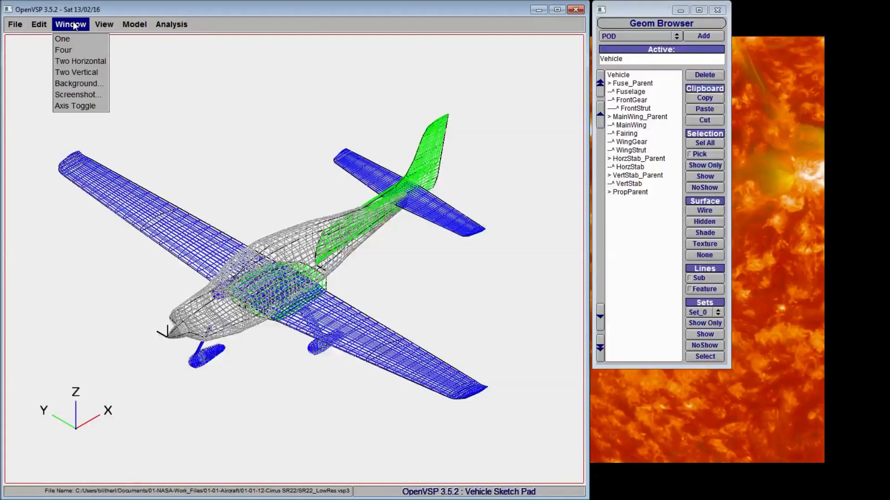
{"action": "left_click", "coordinate": [73, 61]}
{"action": "left_click_drag", "start_coordinate": [140, 142], "coordinate": [196, 171]}
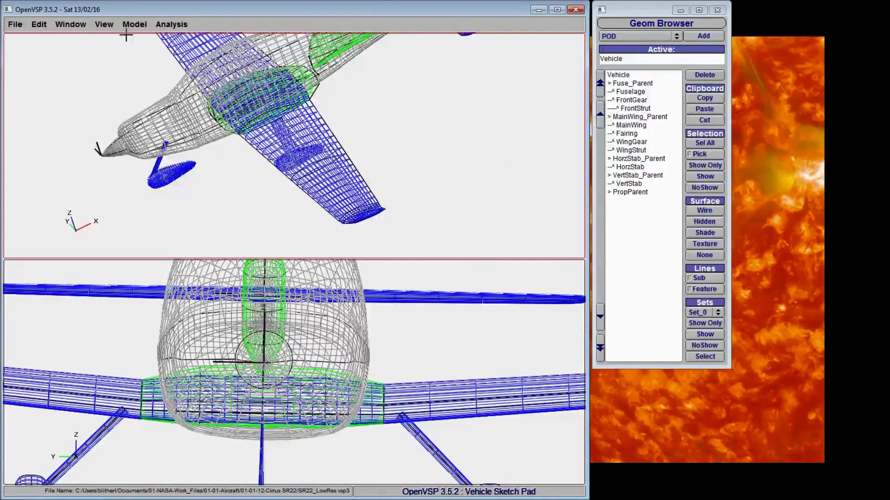
{"action": "left_click_drag", "start_coordinate": [273, 168], "coordinate": [226, 195]}
{"action": "left_click_drag", "start_coordinate": [226, 347], "coordinate": [210, 371]}
{"action": "right_click_drag", "start_coordinate": [210, 372], "coordinate": [269, 332]}
{"action": "middle_click_drag", "start_coordinate": [333, 373], "coordinate": [325, 408]}
{"action": "left_click_drag", "start_coordinate": [179, 139], "coordinate": [176, 162]}
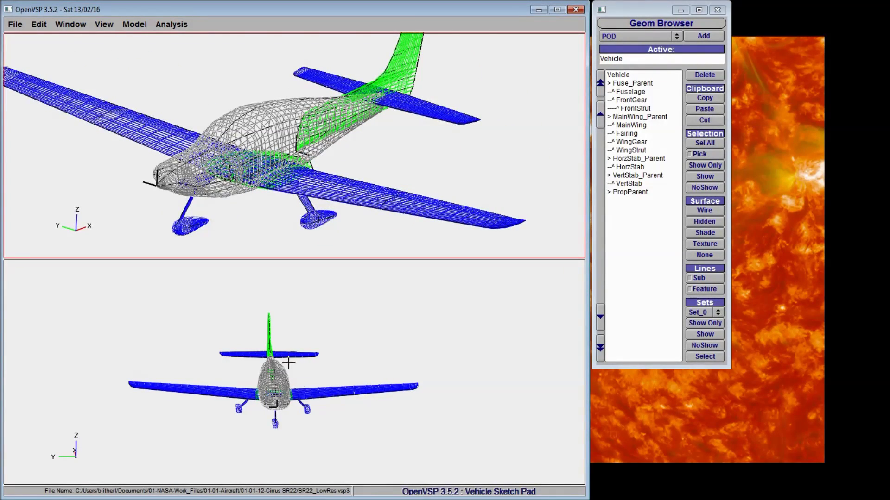
Make the lower viewport active, and return the display to a single viewport.
{"action": "left_click", "coordinate": [171, 361]}
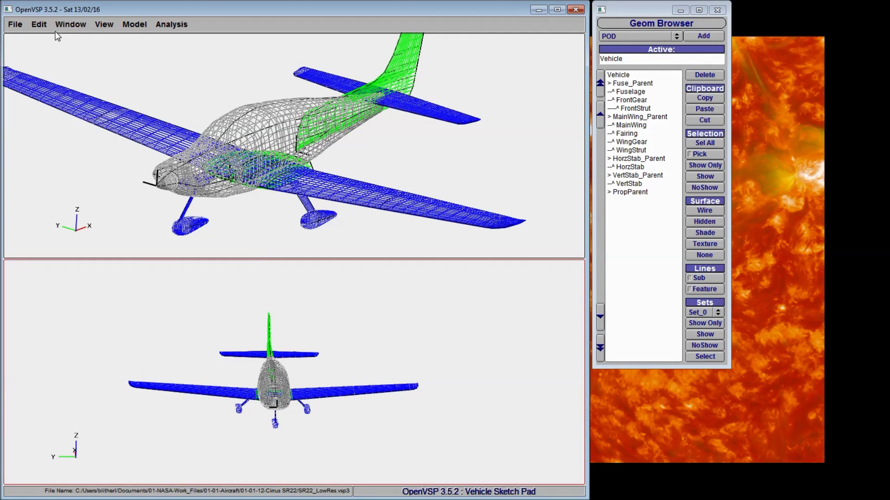
{"action": "left_click", "coordinate": [70, 24]}
{"action": "left_click", "coordinate": [71, 39]}
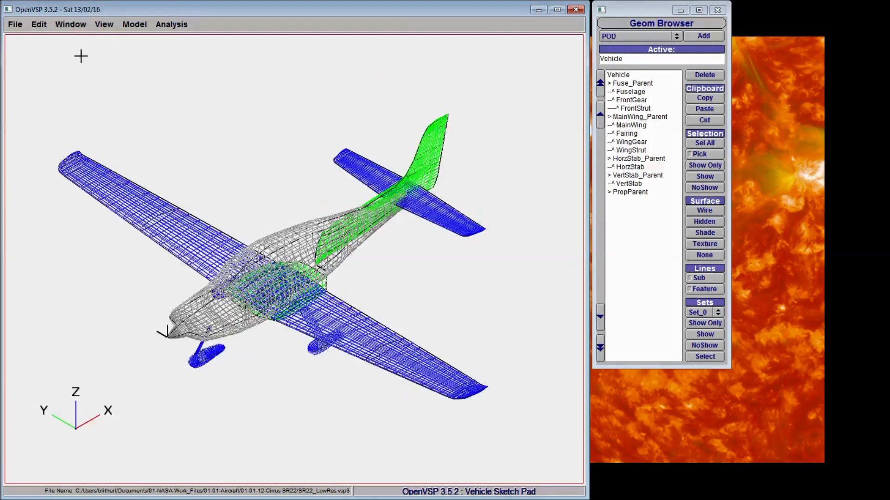
Switch the viewport background to a solid colour and set it to white, with RGB values of 1.000.
{"action": "left_click", "coordinate": [69, 24]}
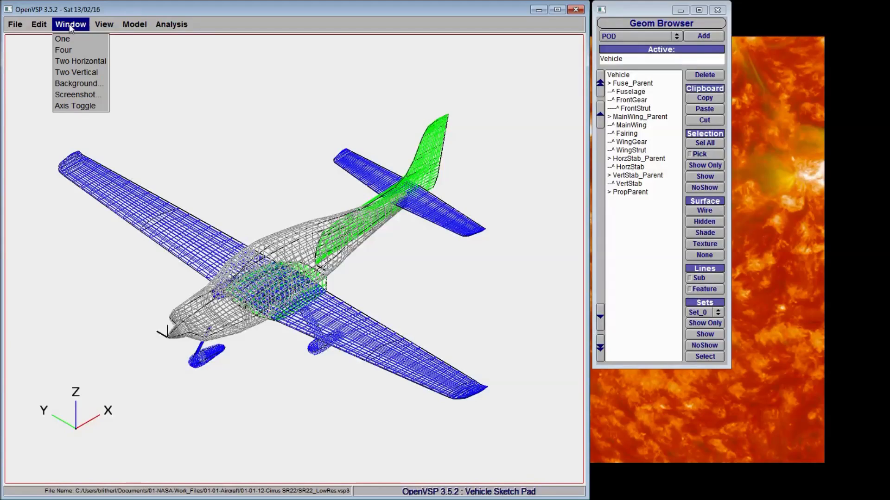
{"action": "left_click", "coordinate": [96, 83]}
{"action": "left_click_drag", "start_coordinate": [487, 131], "coordinate": [212, 56]}
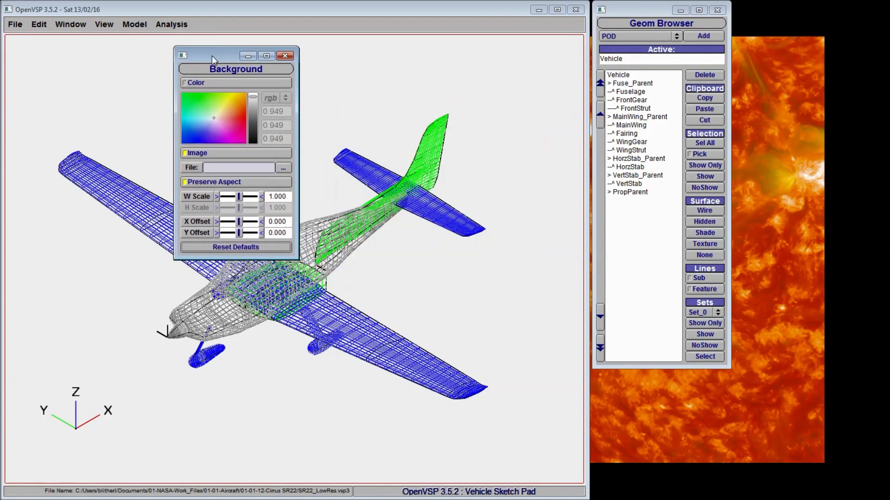
{"action": "left_click", "coordinate": [219, 84]}
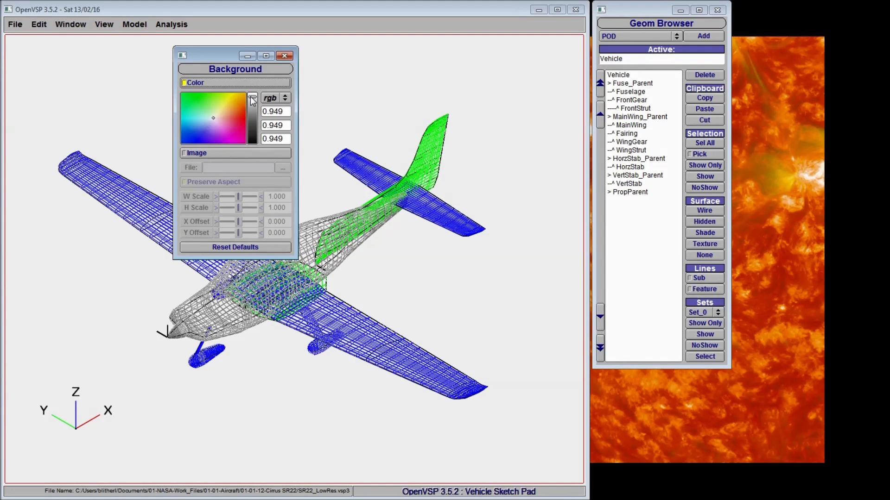
{"action": "left_click_drag", "start_coordinate": [253, 101], "coordinate": [255, 83]}
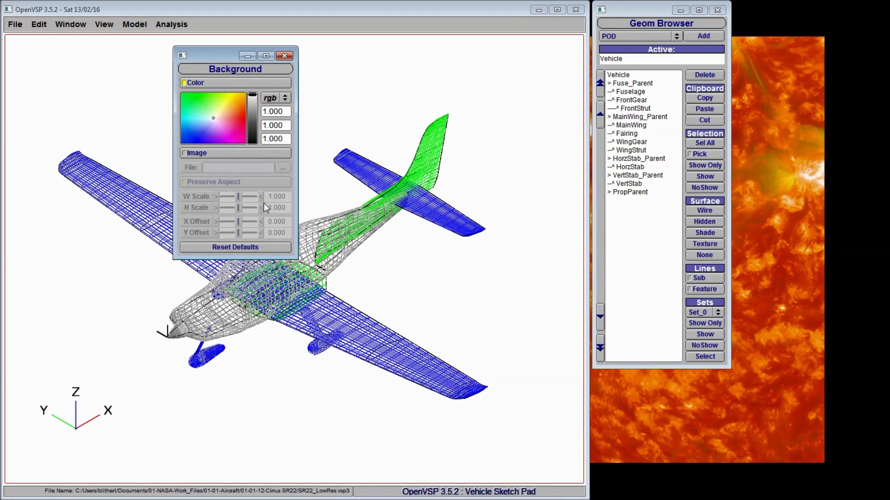
Examine the screenshot settings for viewport size, output size and PNG capture, and close them without capturing.
{"action": "left_click_drag", "start_coordinate": [216, 63], "coordinate": [359, 79]}
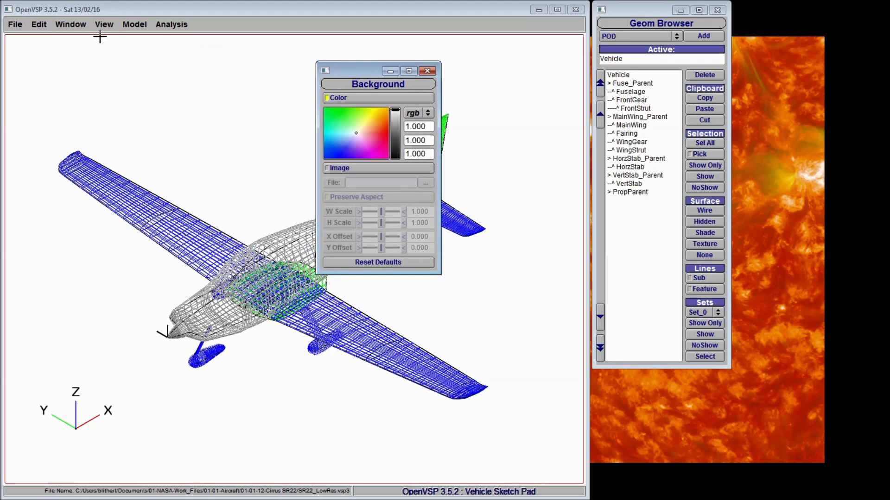
{"action": "left_click", "coordinate": [72, 24]}
{"action": "left_click", "coordinate": [77, 95]}
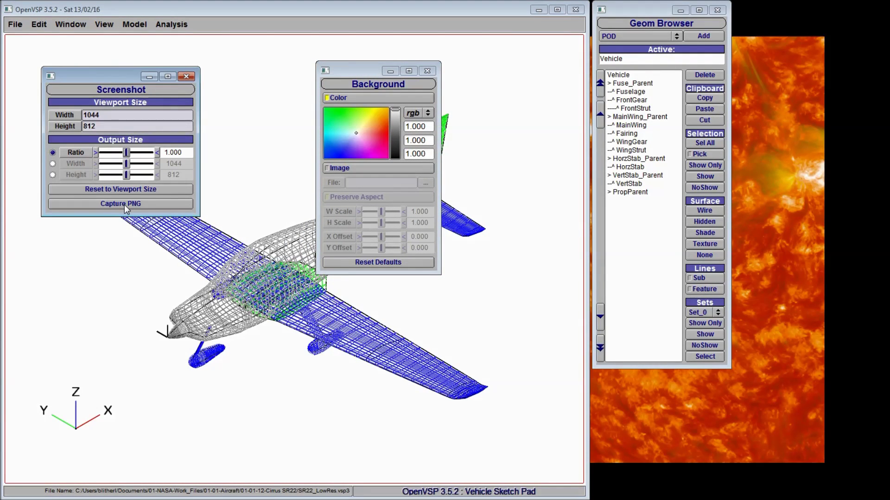
{"action": "left_click", "coordinate": [186, 75]}
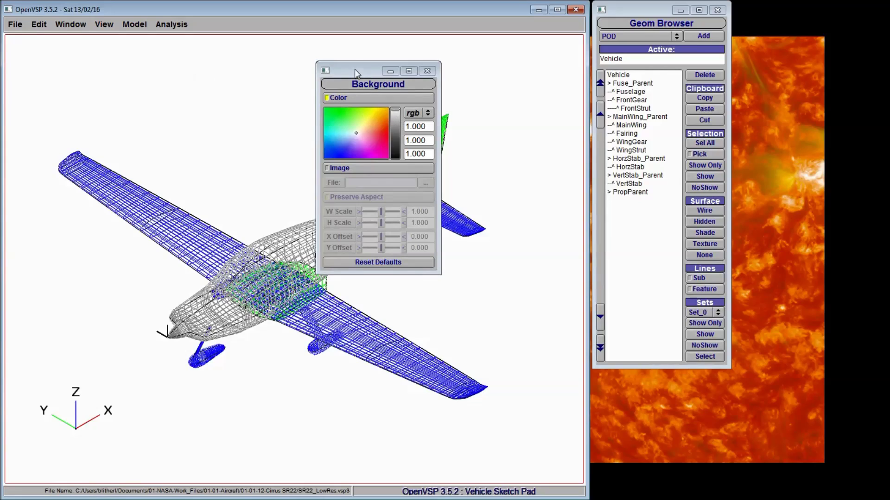
Reset the white background to its defaults, and try a darker colour before resetting it again.
{"action": "left_click_drag", "start_coordinate": [354, 69], "coordinate": [244, 61]}
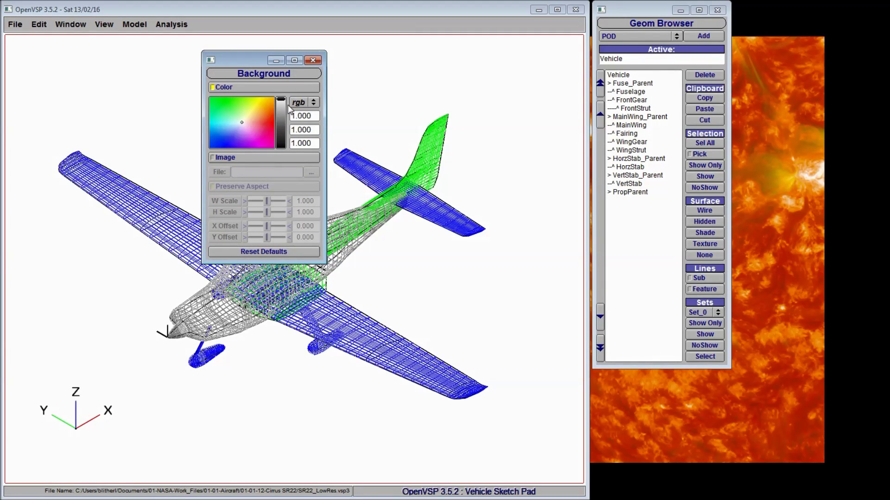
{"action": "left_click", "coordinate": [271, 251]}
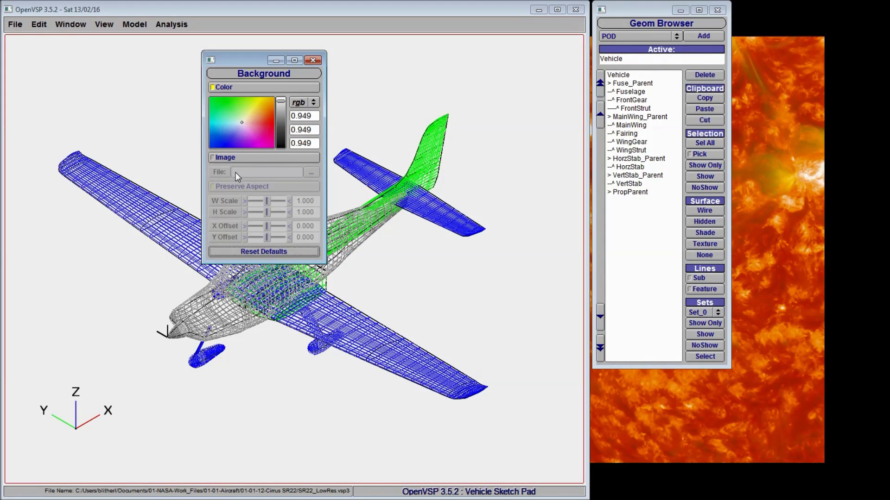
{"action": "left_click_drag", "start_coordinate": [248, 120], "coordinate": [265, 131]}
{"action": "left_click_drag", "start_coordinate": [282, 101], "coordinate": [274, 128]}
{"action": "left_click", "coordinate": [273, 252]}
Use the image SR22-Top-Edited.jpg as the viewport background and close the background settings.
{"action": "left_click", "coordinate": [245, 157]}
{"action": "left_click", "coordinate": [309, 173]}
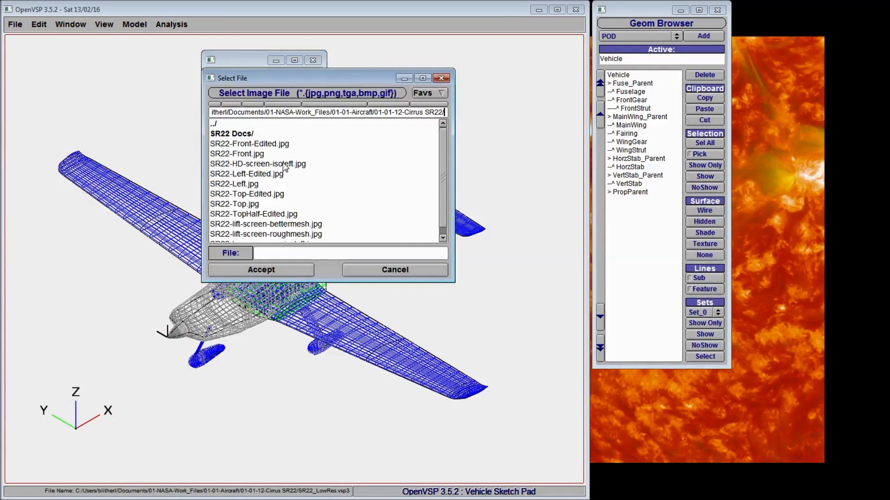
{"action": "left_click", "coordinate": [274, 195]}
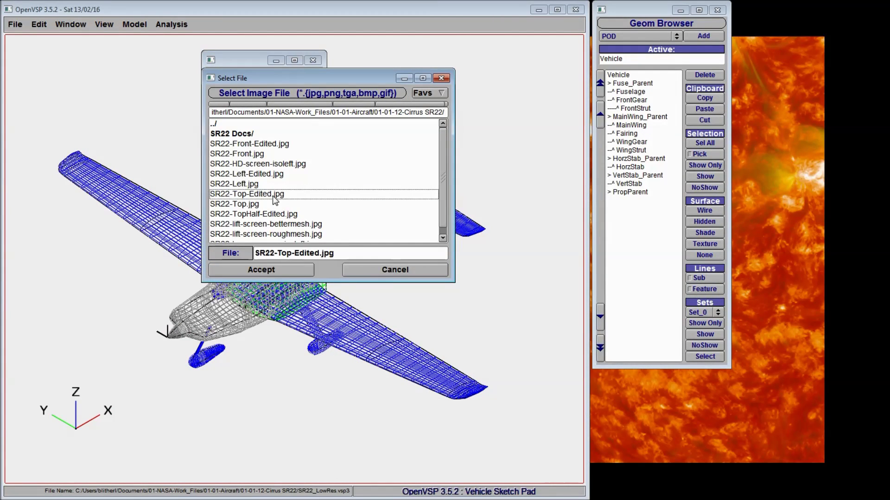
{"action": "left_click", "coordinate": [287, 271]}
{"action": "left_click", "coordinate": [313, 60]}
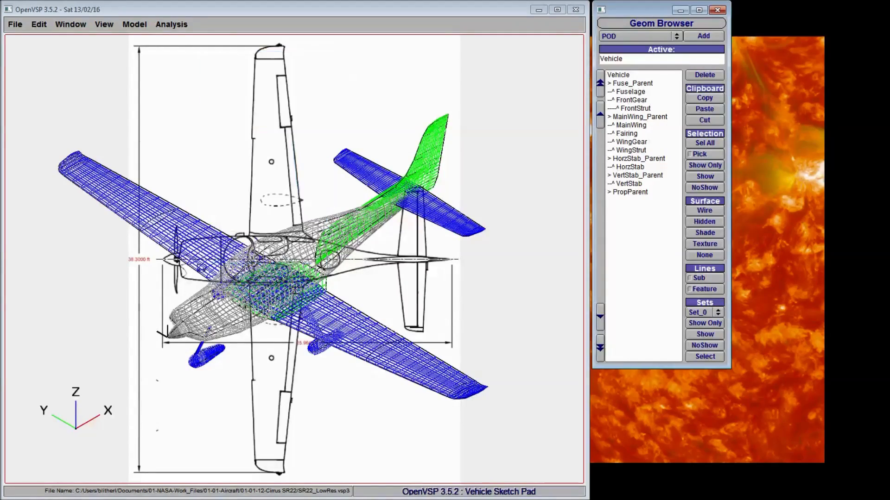
Set the model to the top view and align and scale it over the aircraft outline in the background drawing.
{"action": "middle_click_drag", "start_coordinate": [260, 317], "coordinate": [352, 279]}
{"action": "left_click_drag", "start_coordinate": [352, 278], "coordinate": [278, 353]}
{"action": "middle_click_drag", "start_coordinate": [278, 353], "coordinate": [153, 320]}
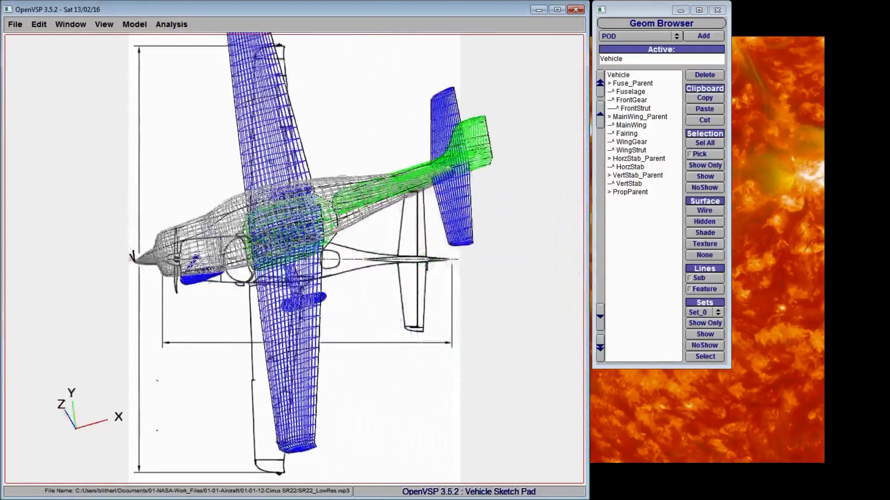
{"action": "left_click_drag", "start_coordinate": [329, 332], "coordinate": [349, 350]}
{"action": "left_click", "coordinate": [104, 24]}
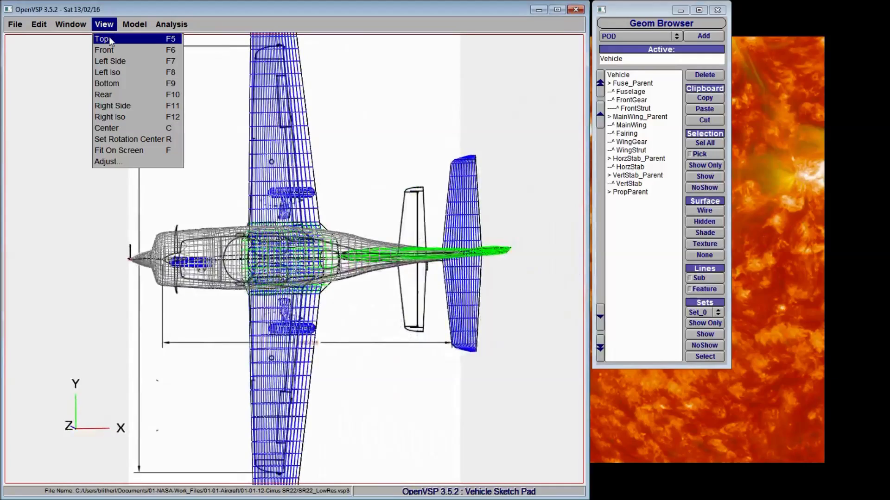
{"action": "left_click", "coordinate": [110, 41]}
{"action": "middle_click_drag", "start_coordinate": [379, 211], "coordinate": [217, 212]}
{"action": "right_click_drag", "start_coordinate": [260, 211], "coordinate": [281, 229]}
{"action": "middle_click_drag", "start_coordinate": [297, 242], "coordinate": [287, 242]}
{"action": "scroll", "coordinate": [367, 256], "scroll_direction": "down", "scroll_amount": 1}
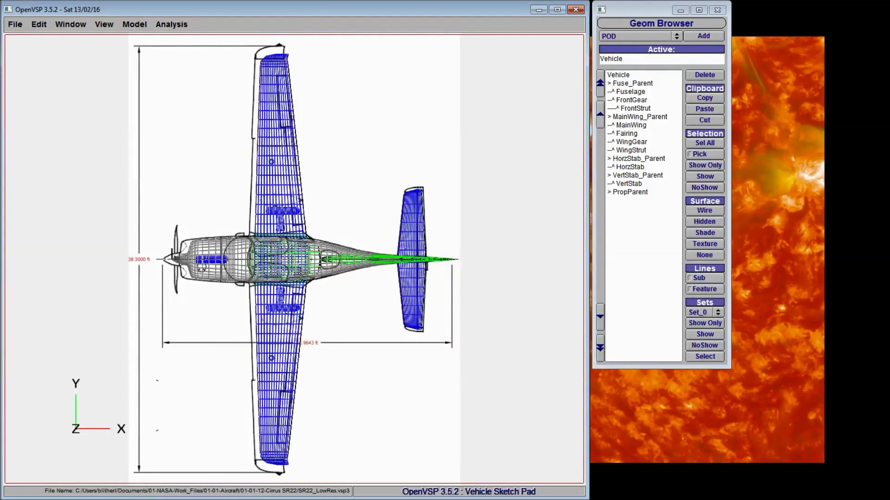
{"action": "middle_click_drag", "start_coordinate": [367, 256], "coordinate": [361, 256]}
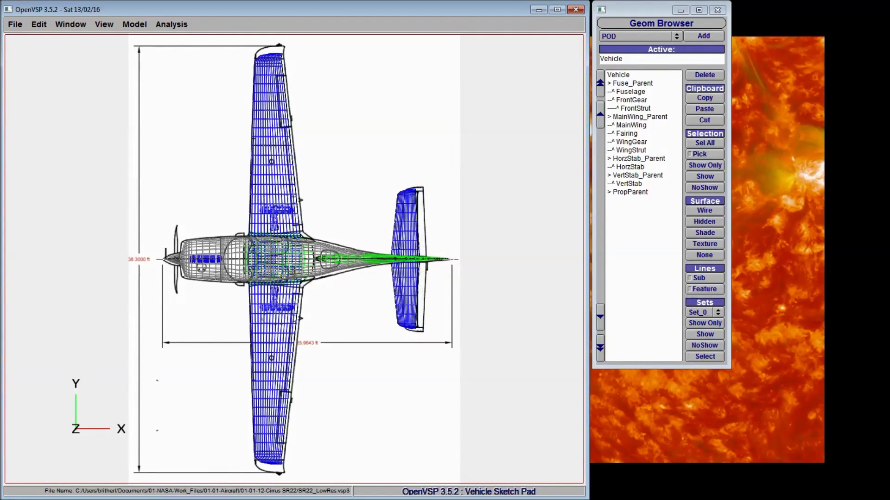
Orbit and pan the model away from the background drawing into an oblique view.
{"action": "mouse_move", "coordinate": [315, 361]}
{"action": "left_mouse_down"}
{"action": "mouse_move", "coordinate": [324, 348]}
{"action": "mouse_move", "coordinate": [260, 278]}
{"action": "mouse_move", "coordinate": [188, 246]}
{"action": "left_mouse_up"}
{"action": "middle_click_drag", "start_coordinate": [188, 246], "coordinate": [257, 225]}
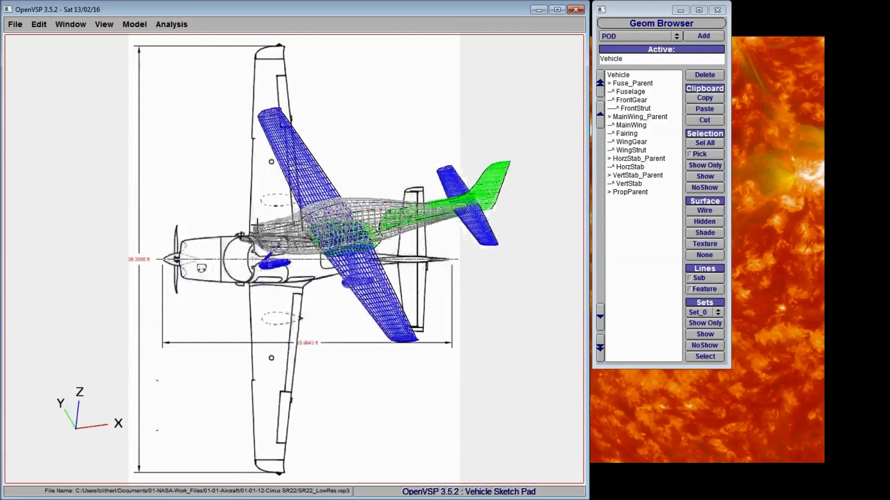
Reset the viewport background to its defaults to remove the aircraft drawing, and close the background settings.
{"action": "mouse_move", "coordinate": [289, 203]}
{"action": "left_mouse_down"}
{"action": "mouse_move", "coordinate": [208, 209]}
{"action": "mouse_move", "coordinate": [169, 185]}
{"action": "mouse_move", "coordinate": [231, 153]}
{"action": "left_mouse_up"}
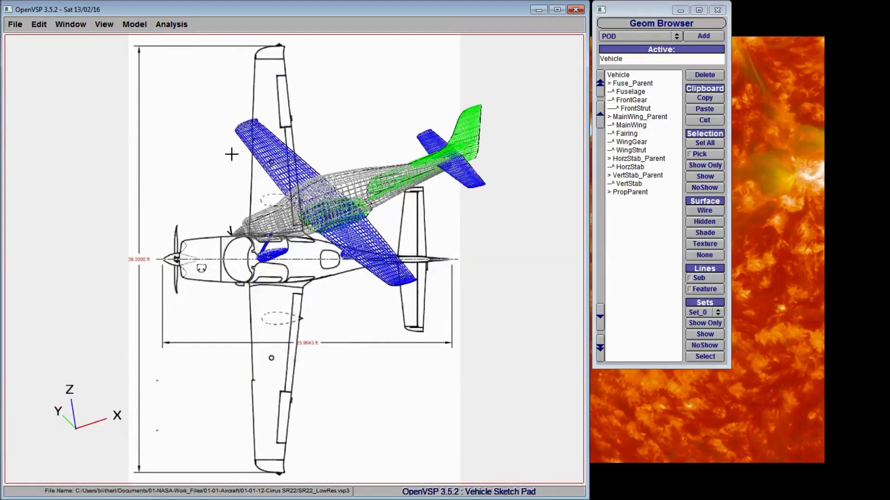
{"action": "left_click", "coordinate": [71, 24]}
{"action": "left_click", "coordinate": [79, 82]}
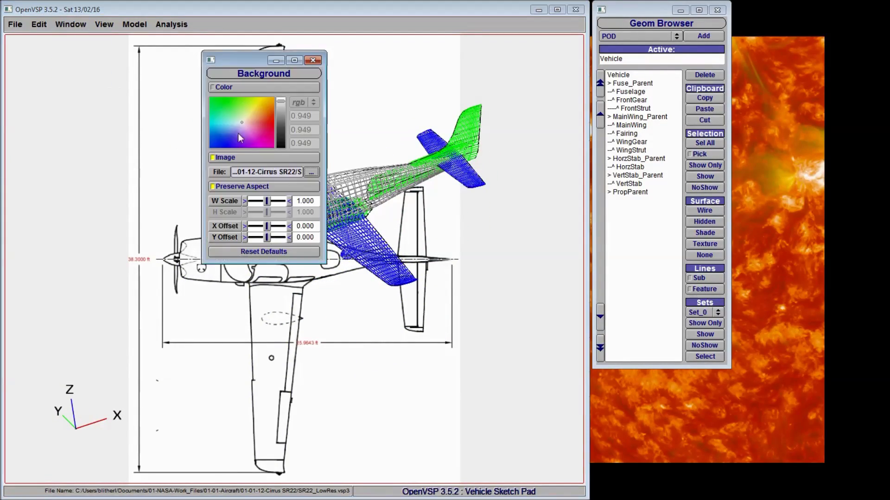
{"action": "left_click", "coordinate": [271, 251]}
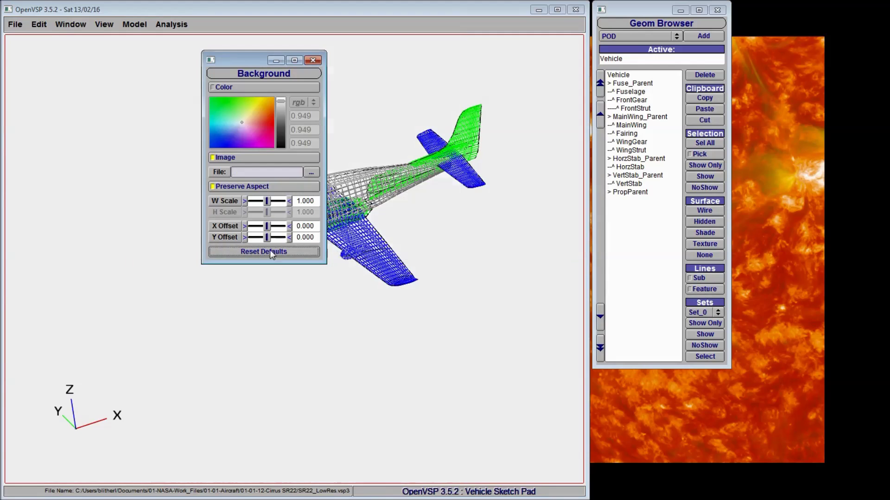
{"action": "left_click", "coordinate": [313, 61]}
Set the model to the left isometric view and place it in the middle of the viewport.
{"action": "middle_click_drag", "start_coordinate": [331, 187], "coordinate": [305, 261]}
{"action": "key", "text": "F5"}
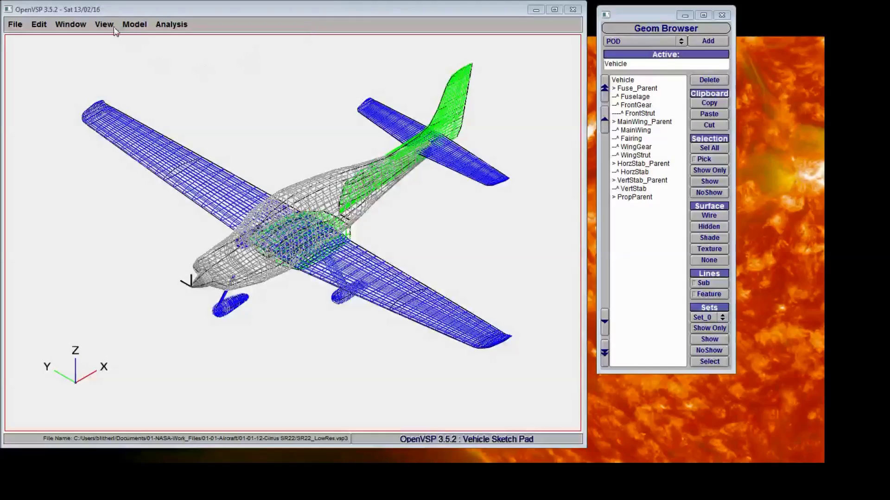
{"action": "left_click", "coordinate": [104, 24]}
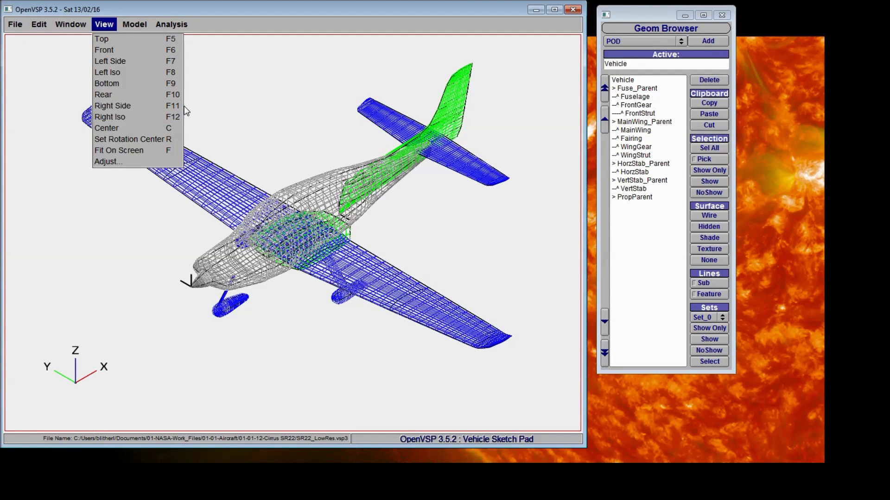
{"action": "left_click", "coordinate": [128, 73]}
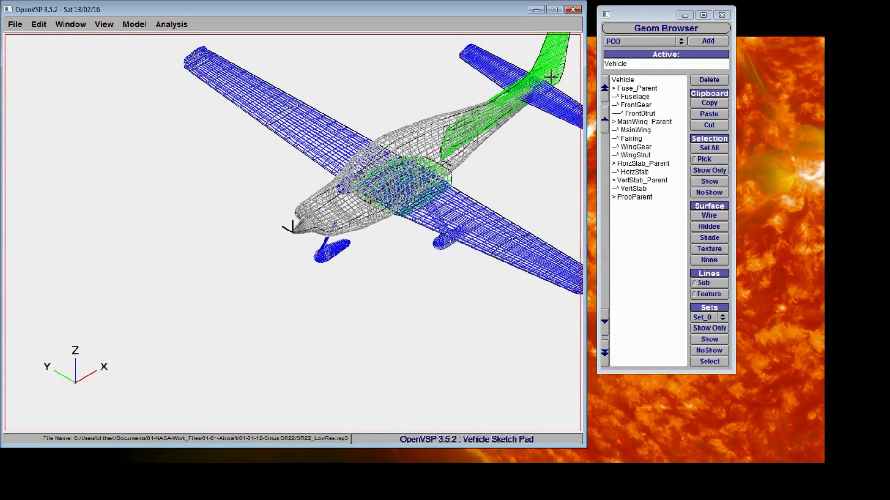
{"action": "middle_click_drag", "start_coordinate": [426, 176], "coordinate": [313, 237]}
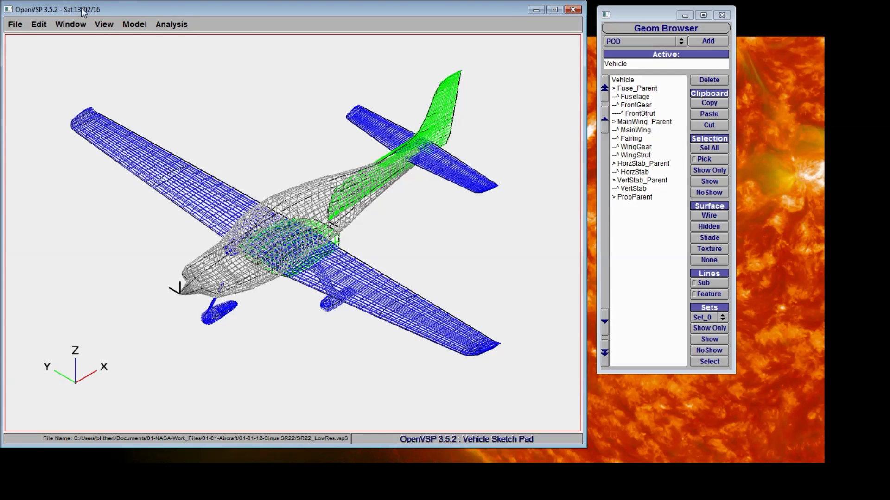
Center the view on the model, and recenter it after each orbit and pan away from the middle.
{"action": "left_click", "coordinate": [109, 24]}
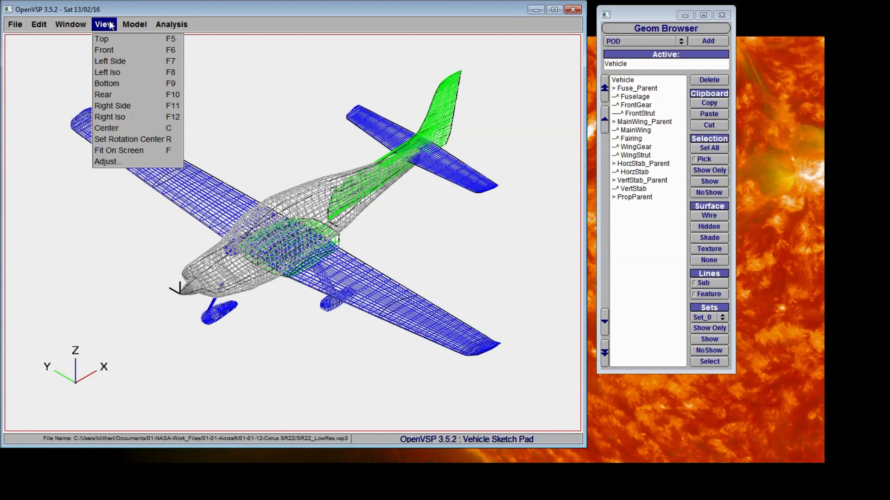
{"action": "left_click", "coordinate": [118, 128]}
{"action": "left_click_drag", "start_coordinate": [236, 207], "coordinate": [469, 278]}
{"action": "middle_click_drag", "start_coordinate": [469, 277], "coordinate": [210, 150]}
{"action": "left_click_drag", "start_coordinate": [261, 128], "coordinate": [235, 123]}
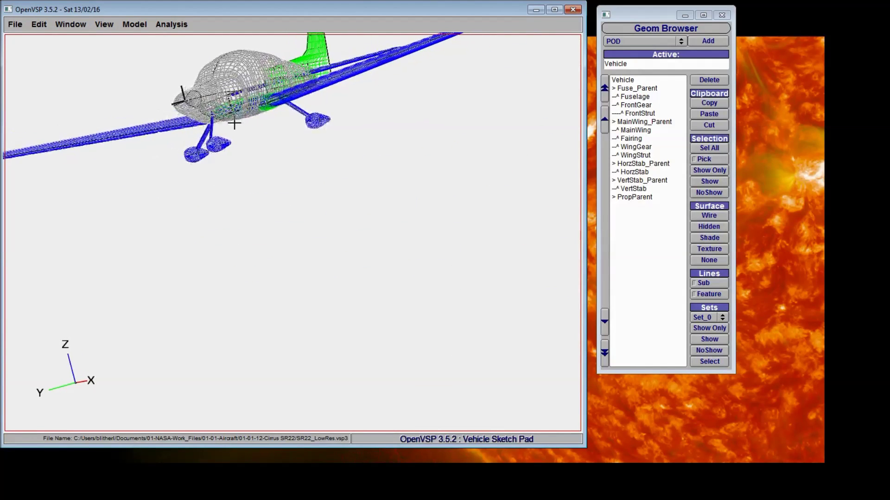
{"action": "key", "text": "c"}
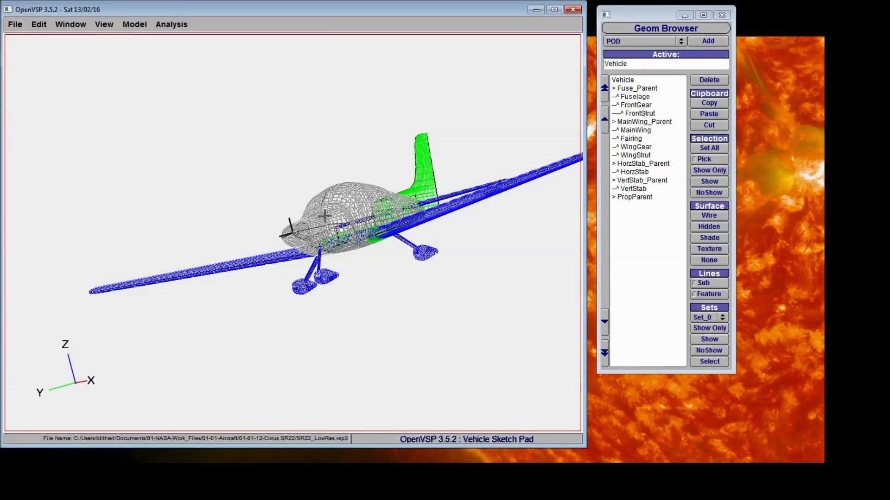
{"action": "left_click_drag", "start_coordinate": [323, 216], "coordinate": [293, 241]}
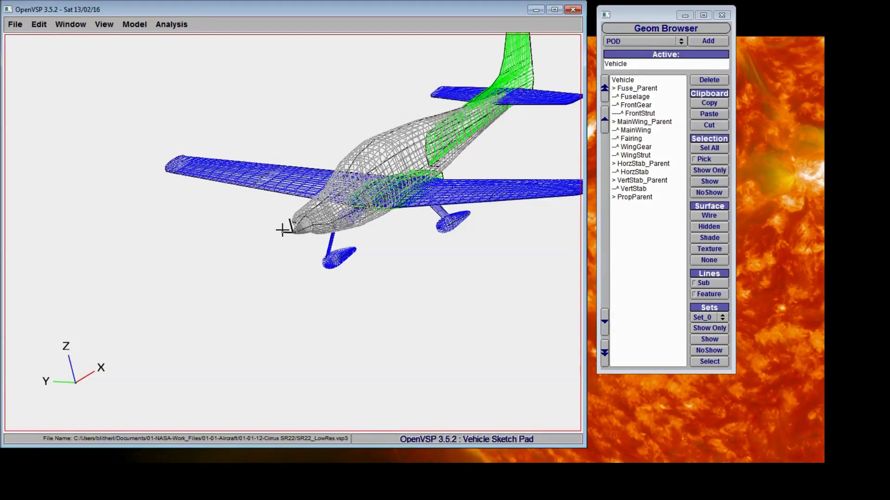
{"action": "middle_click_drag", "start_coordinate": [279, 235], "coordinate": [369, 143]}
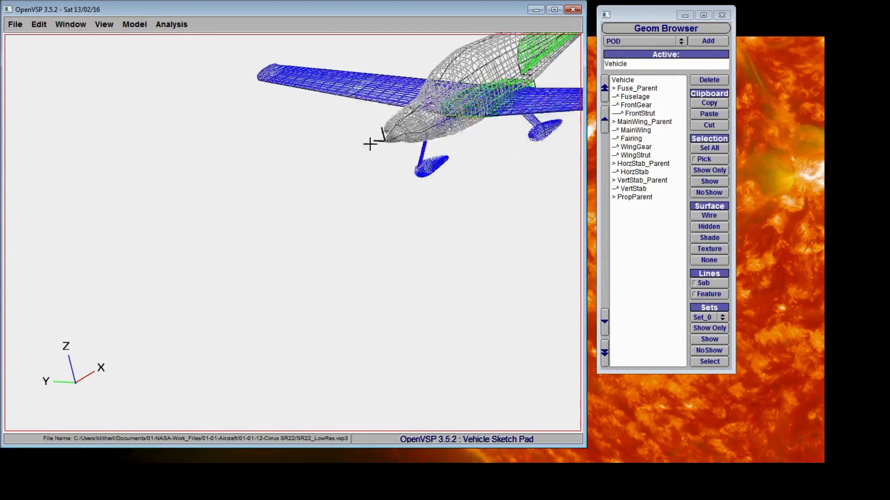
{"action": "key", "text": "c"}
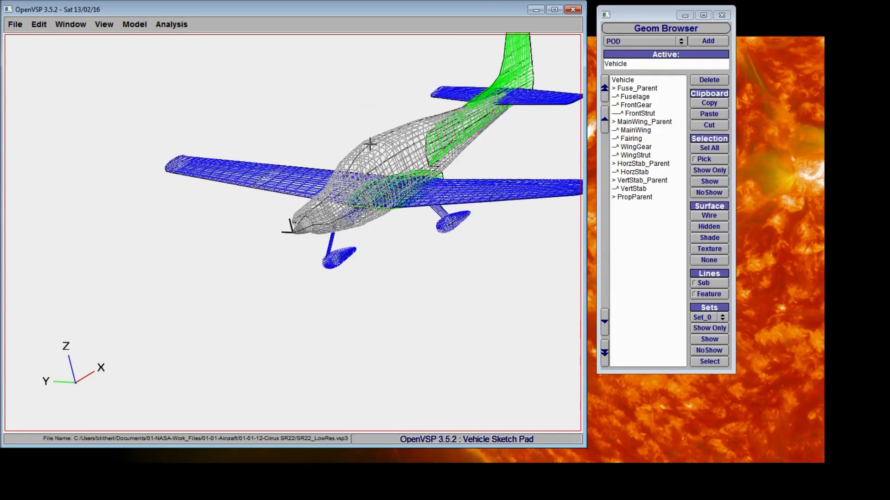
Set the rotation center to a point on the main wing near the landing gear strut and orbit the model about it.
{"action": "left_click", "coordinate": [108, 26]}
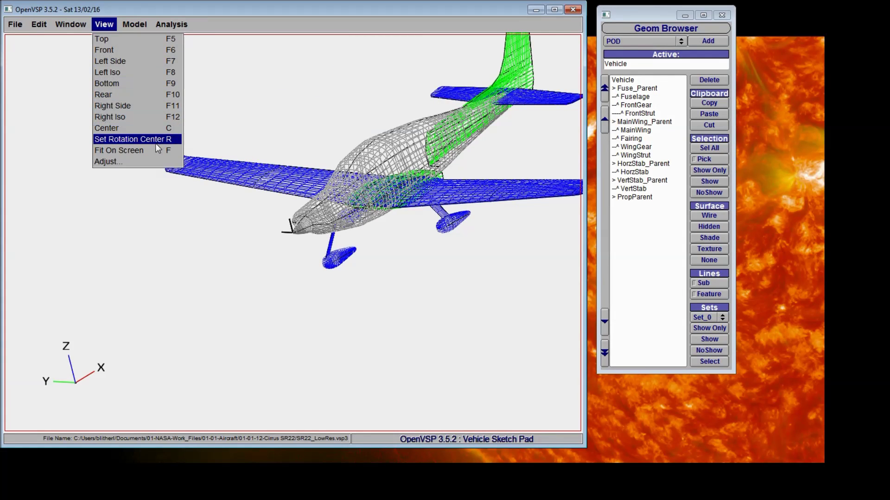
{"action": "left_click", "coordinate": [129, 139]}
{"action": "left_click", "coordinate": [341, 198]}
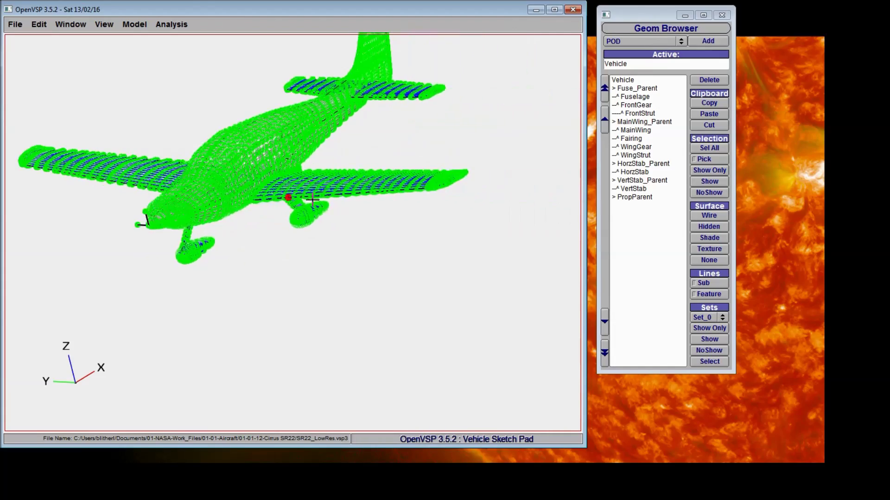
{"action": "left_click_drag", "start_coordinate": [291, 190], "coordinate": [235, 239]}
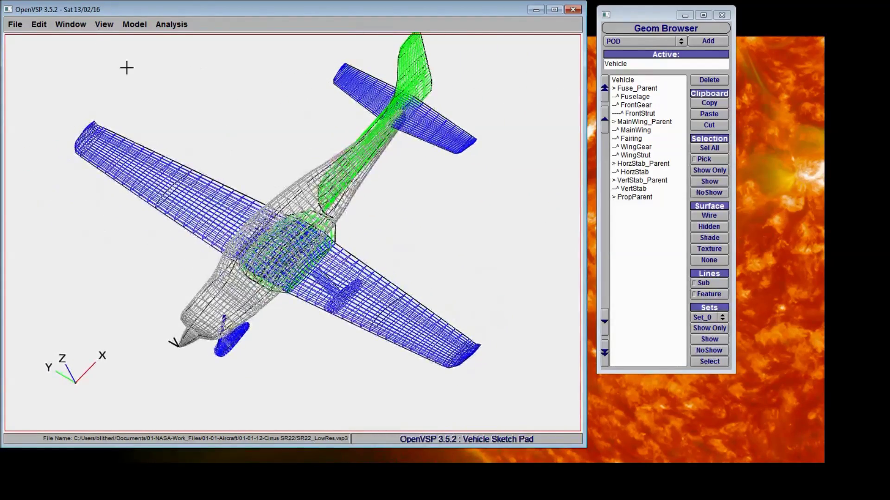
{"action": "middle_click_drag", "start_coordinate": [201, 178], "coordinate": [331, 179]}
{"action": "left_click_drag", "start_coordinate": [332, 178], "coordinate": [199, 96]}
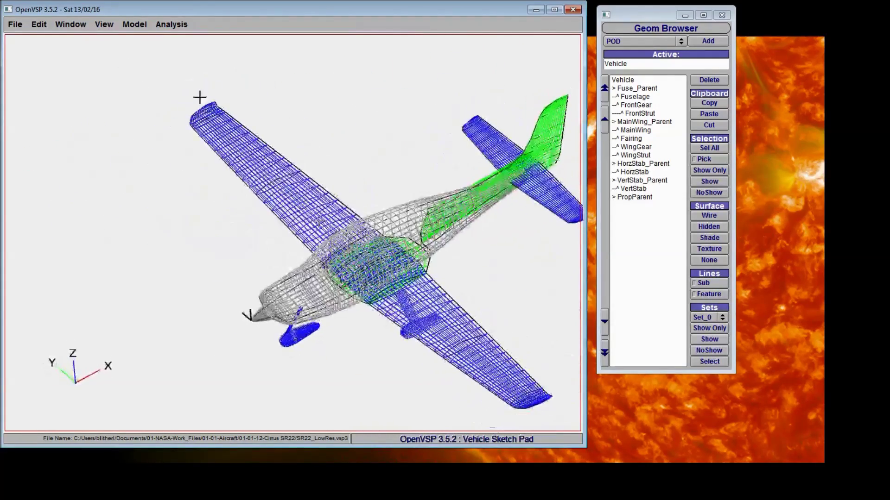
Set the rotation center to the tip of the nearer main wing, and orbit and zoom in around it.
{"action": "left_click", "coordinate": [97, 25]}
{"action": "left_click", "coordinate": [129, 138]}
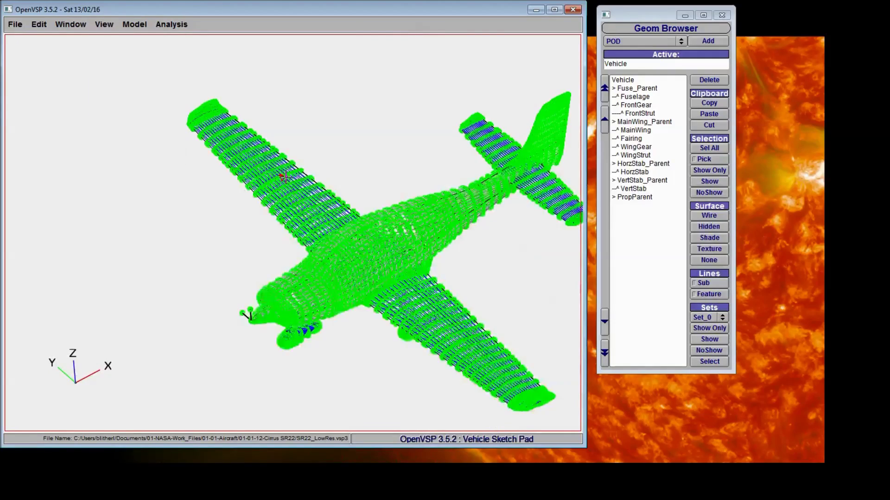
{"action": "left_click", "coordinate": [532, 399]}
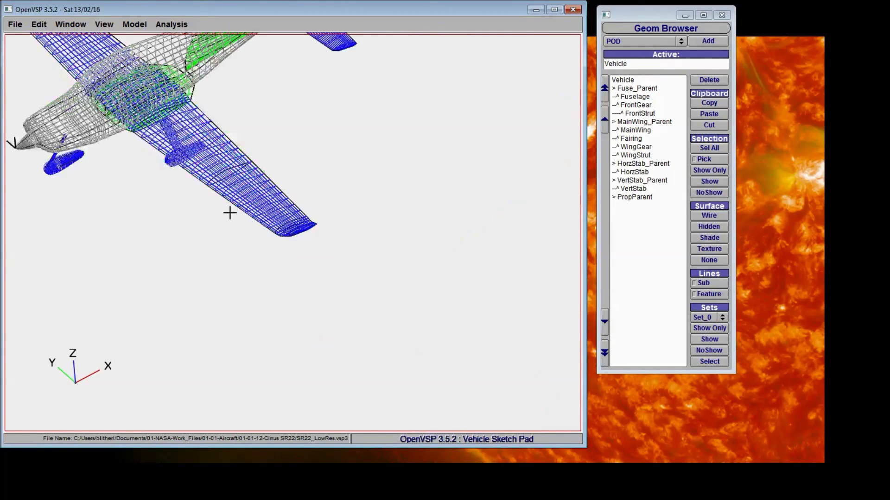
{"action": "left_click_drag", "start_coordinate": [259, 245], "coordinate": [184, 160]}
{"action": "scroll", "coordinate": [300, 236], "scroll_direction": "up", "scroll_amount": 10}
{"action": "right_click_drag", "start_coordinate": [185, 160], "coordinate": [137, 195]}
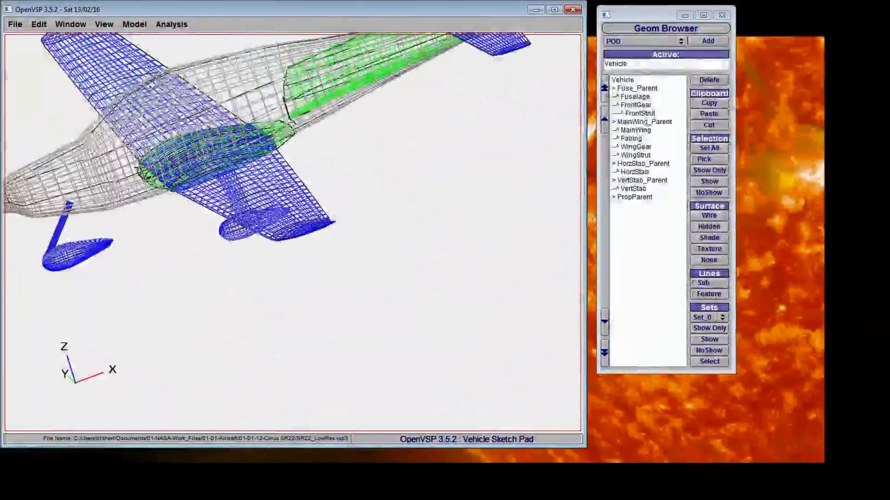
Pan and orbit the aircraft away from the wingtip, recenter the view on the rotation center and orbit about it again.
{"action": "middle_click_drag", "start_coordinate": [137, 195], "coordinate": [301, 153]}
{"action": "left_click_drag", "start_coordinate": [301, 154], "coordinate": [274, 137]}
{"action": "middle_click_drag", "start_coordinate": [274, 201], "coordinate": [318, 136]}
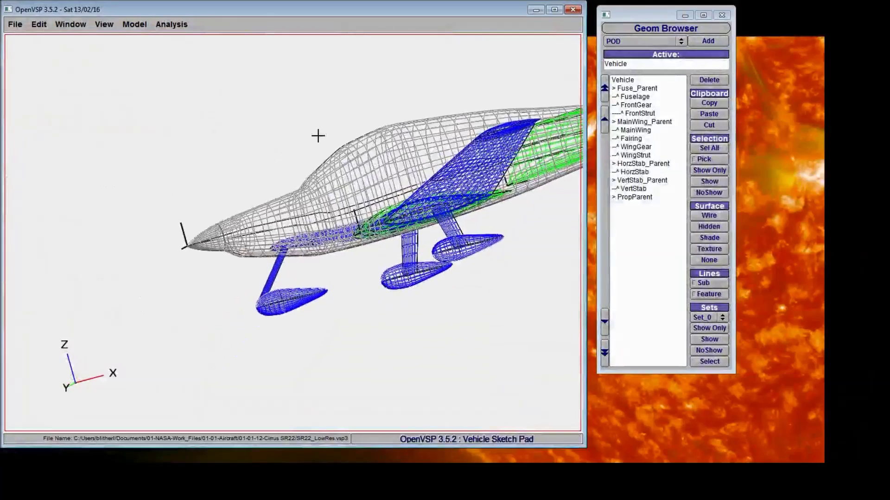
{"action": "key", "text": "c"}
{"action": "left_click_drag", "start_coordinate": [243, 147], "coordinate": [326, 207]}
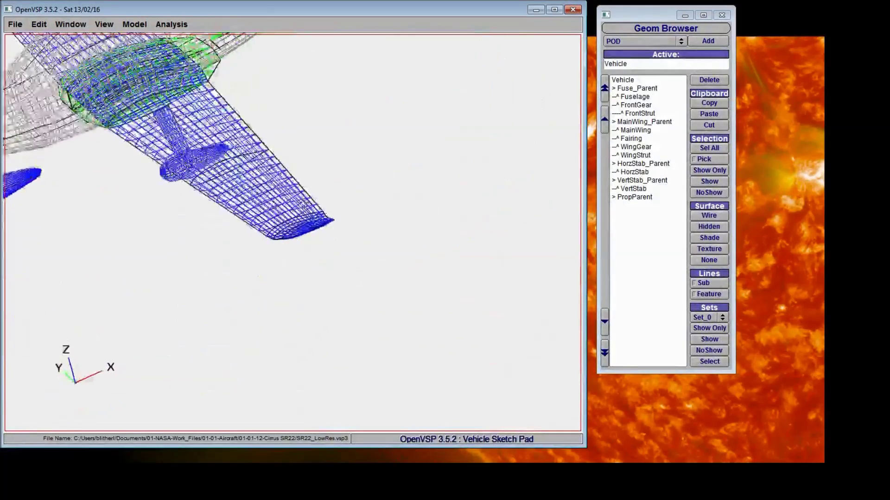
Fit the whole aircraft on the screen and orbit it to a view from above.
{"action": "left_click", "coordinate": [107, 26]}
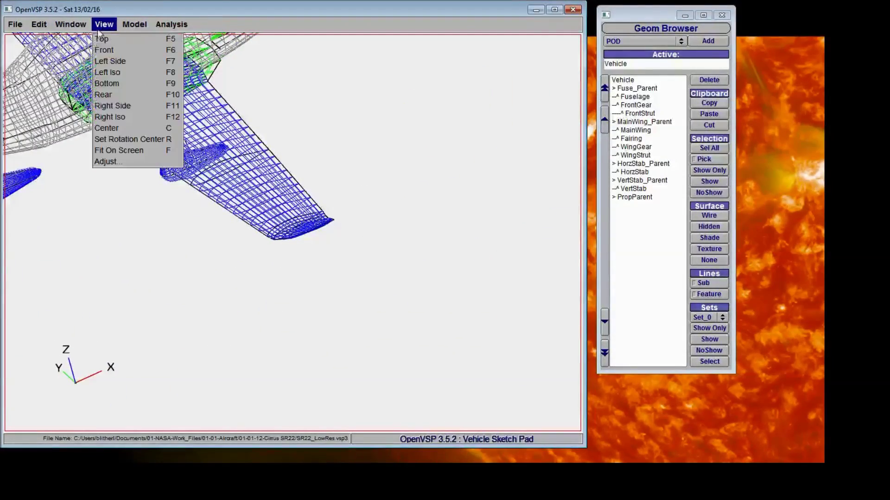
{"action": "left_click", "coordinate": [134, 152]}
{"action": "middle_click_drag", "start_coordinate": [273, 249], "coordinate": [278, 210]}
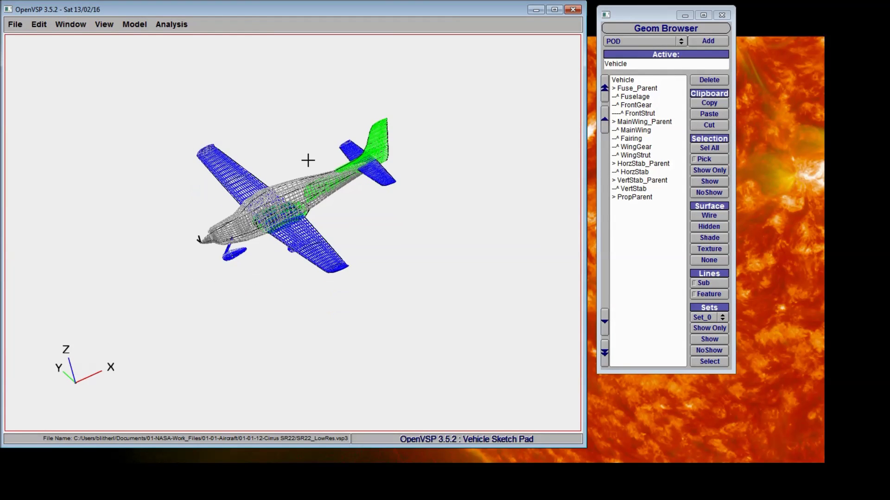
{"action": "left_click_drag", "start_coordinate": [308, 159], "coordinate": [283, 250]}
{"action": "middle_click_drag", "start_coordinate": [205, 91], "coordinate": [240, 175]}
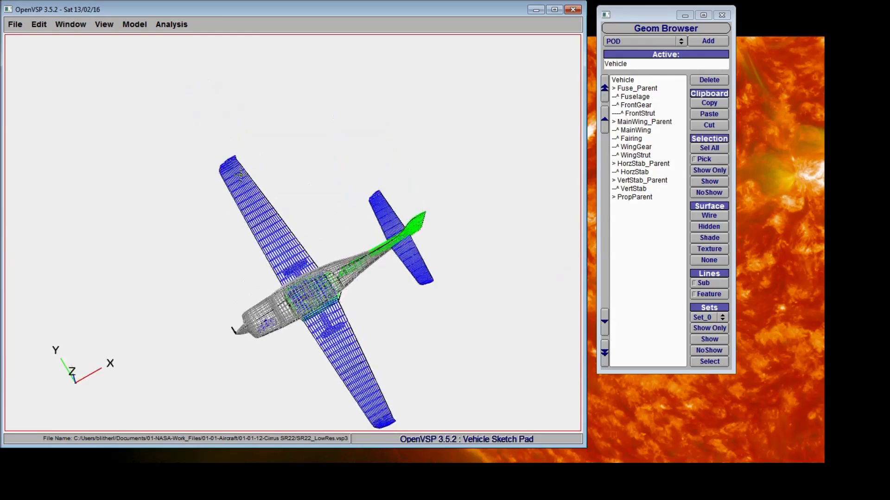
{"action": "middle_click_drag", "start_coordinate": [341, 331], "coordinate": [309, 269]}
{"action": "left_click_drag", "start_coordinate": [290, 207], "coordinate": [227, 87]}
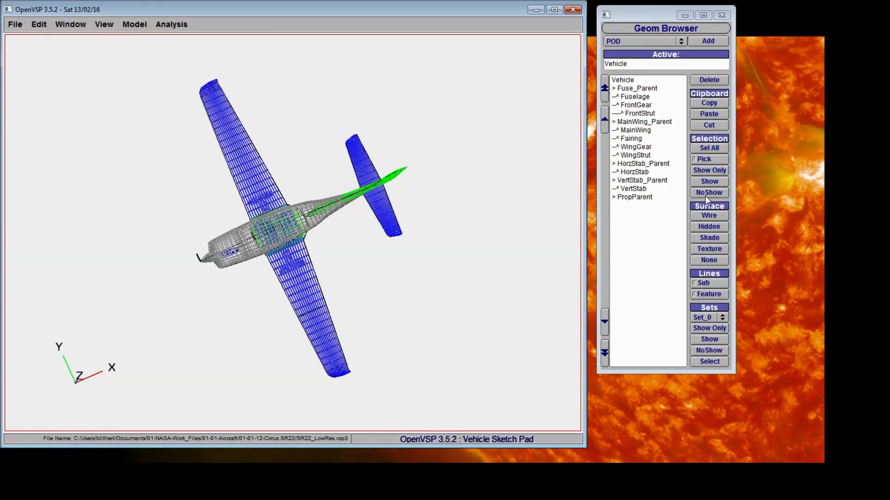
Show only the Fairing component, fit it on the screen and orbit it to an oblique view.
{"action": "left_click", "coordinate": [635, 139]}
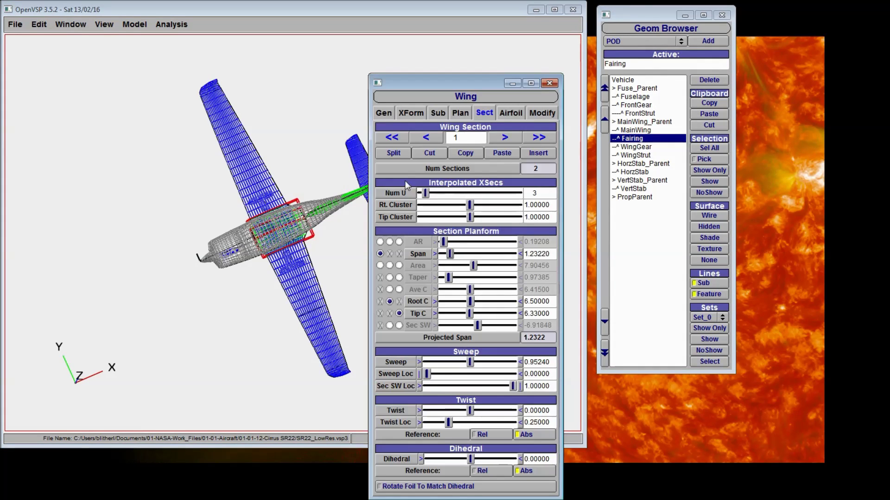
{"action": "left_click", "coordinate": [709, 170]}
{"action": "left_click", "coordinate": [550, 83]}
{"action": "key", "text": "f"}
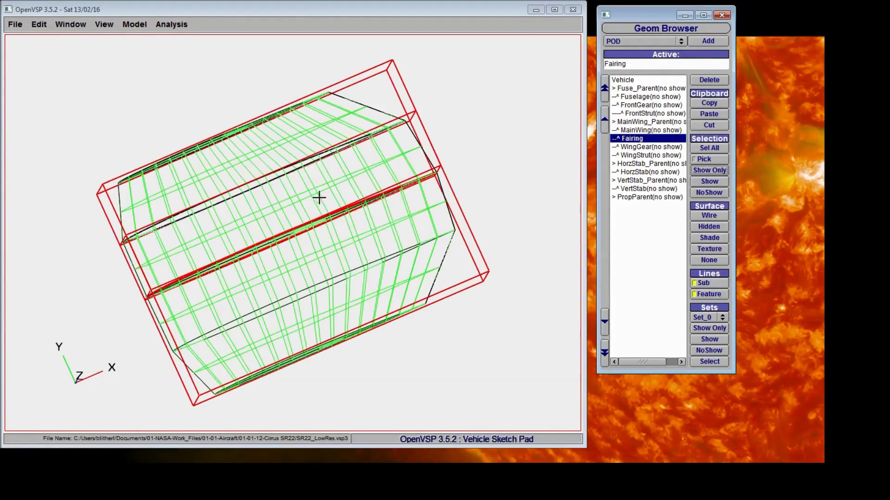
{"action": "left_click_drag", "start_coordinate": [354, 309], "coordinate": [242, 124]}
{"action": "left_click_drag", "start_coordinate": [190, 307], "coordinate": [202, 174]}
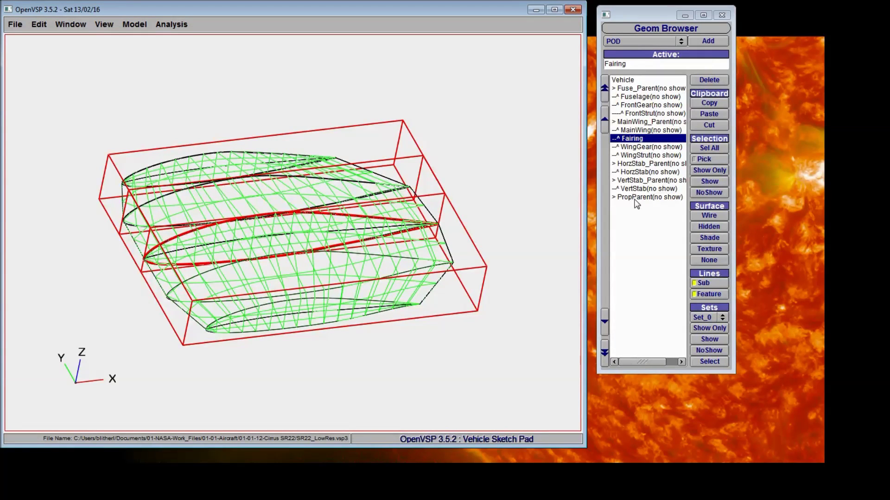
Show all components of the aircraft again, clear the selection and bring the whole model back into an oblique view.
{"action": "left_click", "coordinate": [672, 225]}
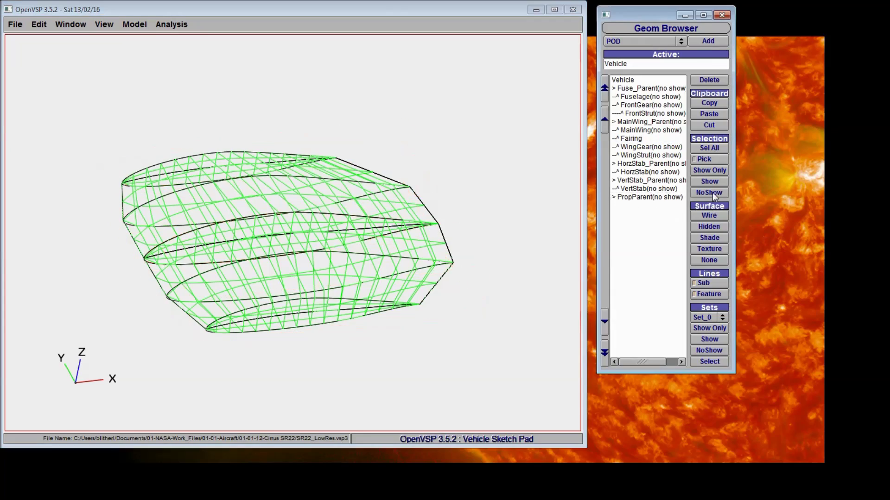
{"action": "left_click", "coordinate": [707, 148]}
{"action": "left_click", "coordinate": [725, 171]}
{"action": "left_click", "coordinate": [662, 228]}
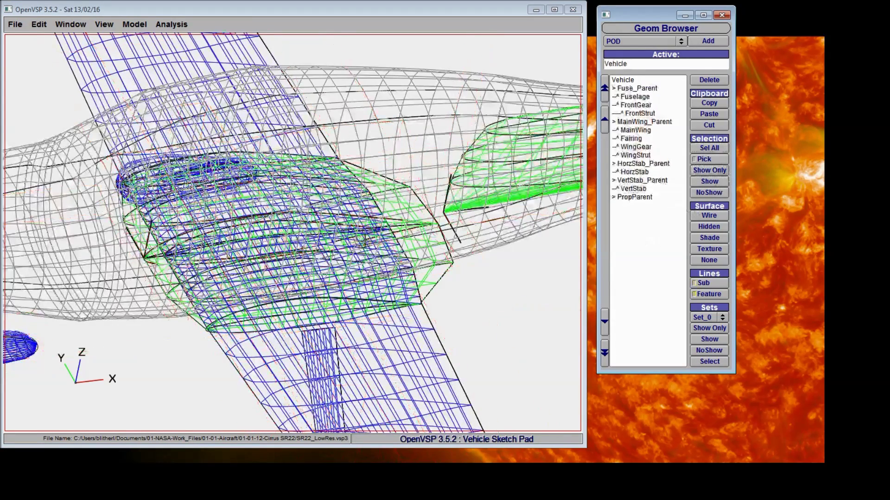
{"action": "scroll", "coordinate": [358, 242], "scroll_direction": "down", "scroll_amount": 5}
{"action": "left_click_drag", "start_coordinate": [358, 242], "coordinate": [306, 163]}
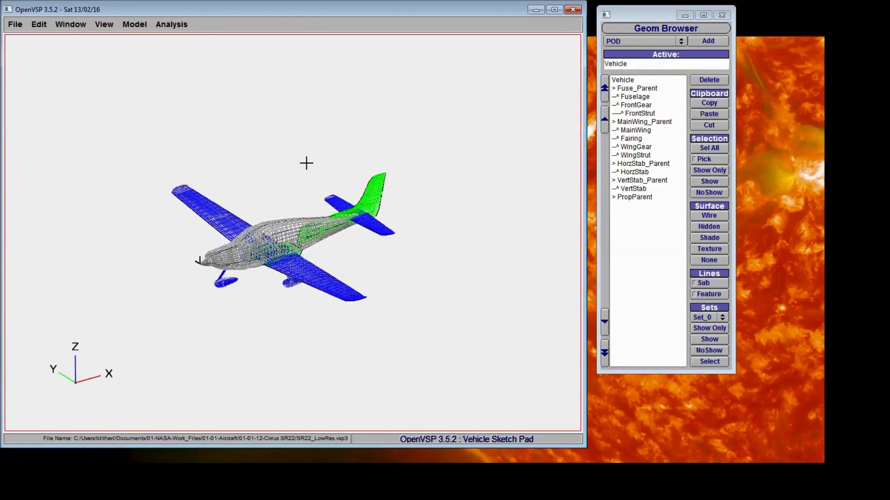
Orbit, pan and zoom in on the fuselage and wing root, and bring the aircraft to a near-front view.
{"action": "left_click", "coordinate": [104, 26]}
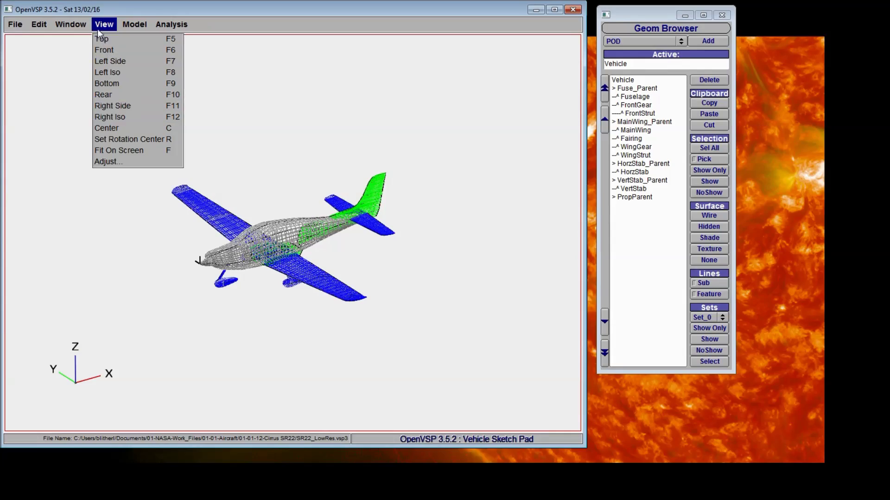
{"action": "left_click", "coordinate": [103, 26]}
{"action": "left_click_drag", "start_coordinate": [250, 188], "coordinate": [351, 159]}
{"action": "right_click_drag", "start_coordinate": [351, 159], "coordinate": [397, 159]}
{"action": "middle_click_drag", "start_coordinate": [398, 159], "coordinate": [65, 357]}
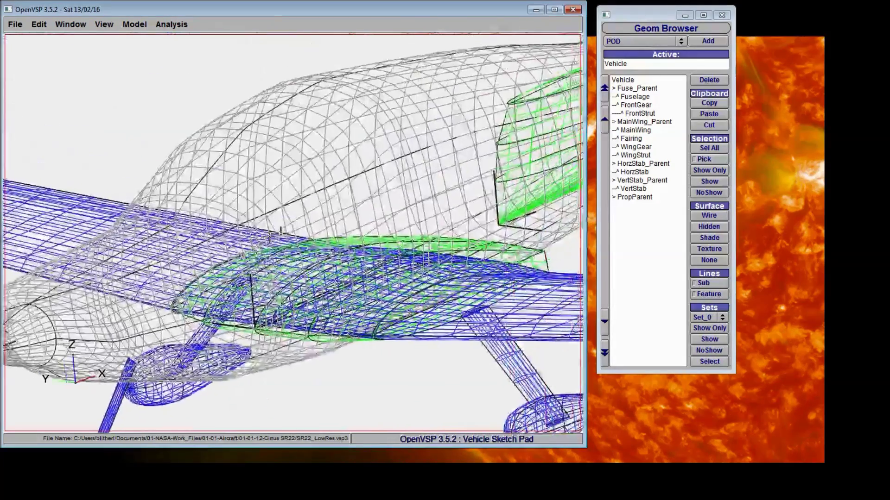
{"action": "right_click_drag", "start_coordinate": [65, 357], "coordinate": [278, 253]}
{"action": "left_click_drag", "start_coordinate": [278, 253], "coordinate": [352, 219]}
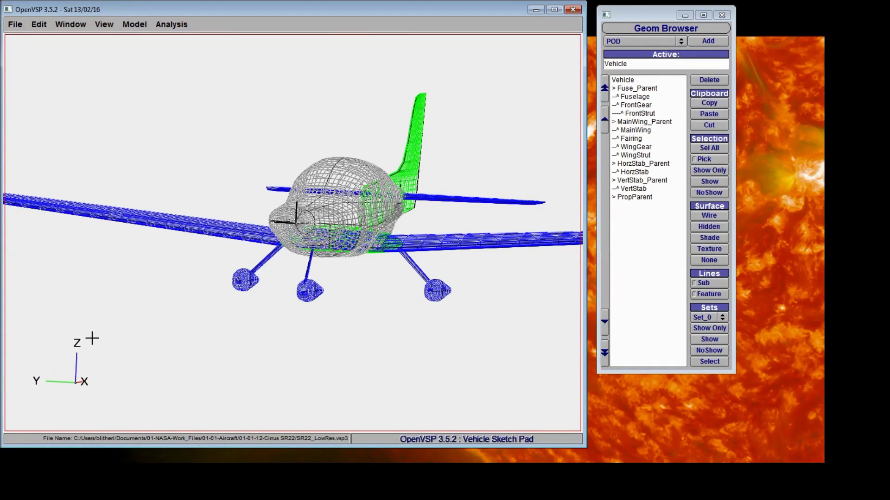
Orbit and zoom the aircraft away from the near-front view and recall the stored camera view.
{"action": "left_click_drag", "start_coordinate": [364, 194], "coordinate": [302, 234]}
{"action": "right_click_drag", "start_coordinate": [301, 234], "coordinate": [443, 139]}
{"action": "key", "text": "F1"}
Open the Adjust View settings, move them over the model and reduce the viewport width to 1017.
{"action": "left_click", "coordinate": [104, 26]}
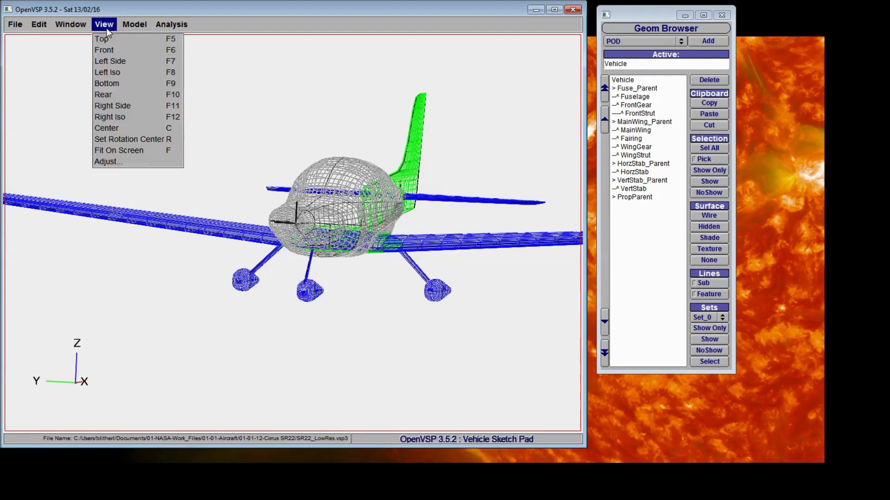
{"action": "left_click", "coordinate": [108, 162]}
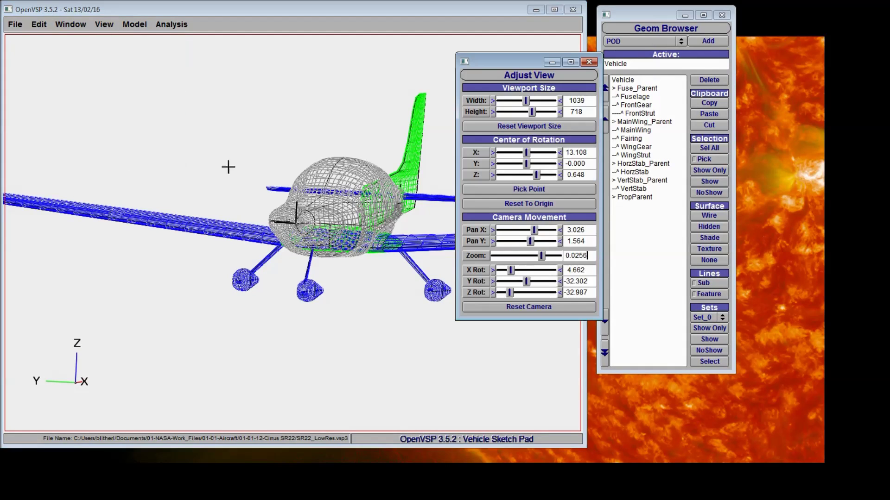
{"action": "left_click_drag", "start_coordinate": [487, 67], "coordinate": [315, 79]}
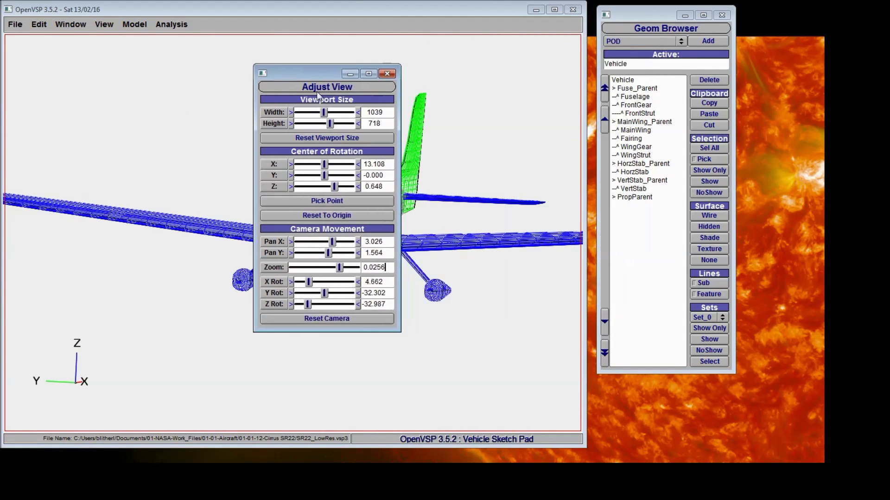
{"action": "mouse_move", "coordinate": [323, 112]}
{"action": "left_mouse_down"}
{"action": "mouse_move", "coordinate": [308, 115]}
{"action": "mouse_move", "coordinate": [322, 116]}
{"action": "left_mouse_up"}
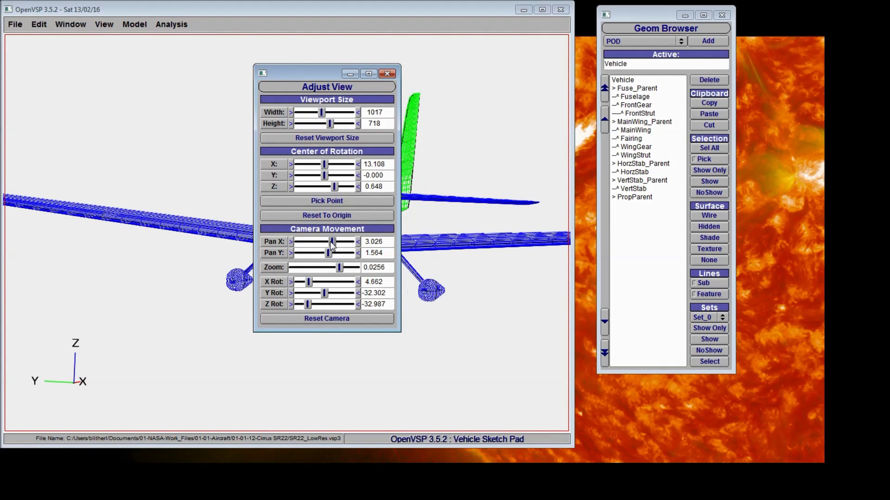
Try a Pan X of 0.638 and an X rotation of 5.930, reset the camera and close the view adjustments.
{"action": "left_click_drag", "start_coordinate": [330, 241], "coordinate": [326, 241]}
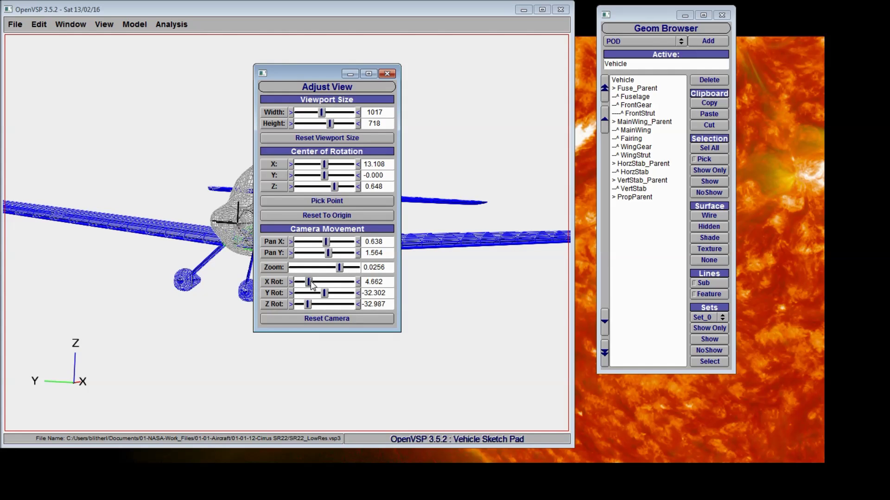
{"action": "left_click_drag", "start_coordinate": [310, 281], "coordinate": [315, 283]}
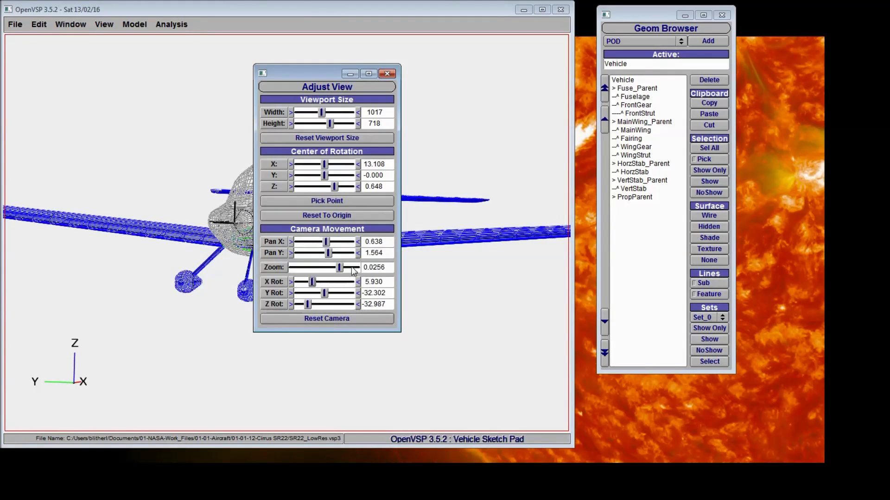
{"action": "left_click", "coordinate": [348, 319]}
{"action": "left_click", "coordinate": [387, 74]}
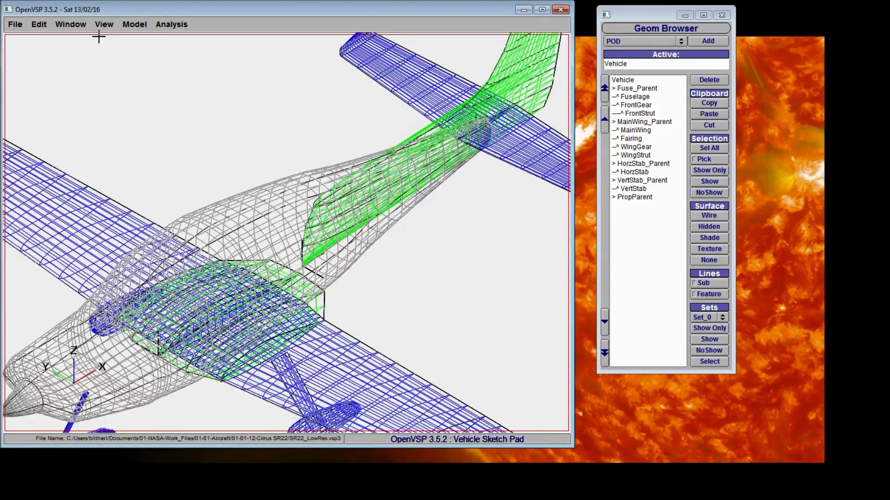
Enable the background image with the aircraft drawing and close the background settings.
{"action": "left_click", "coordinate": [71, 25]}
{"action": "left_click", "coordinate": [78, 83]}
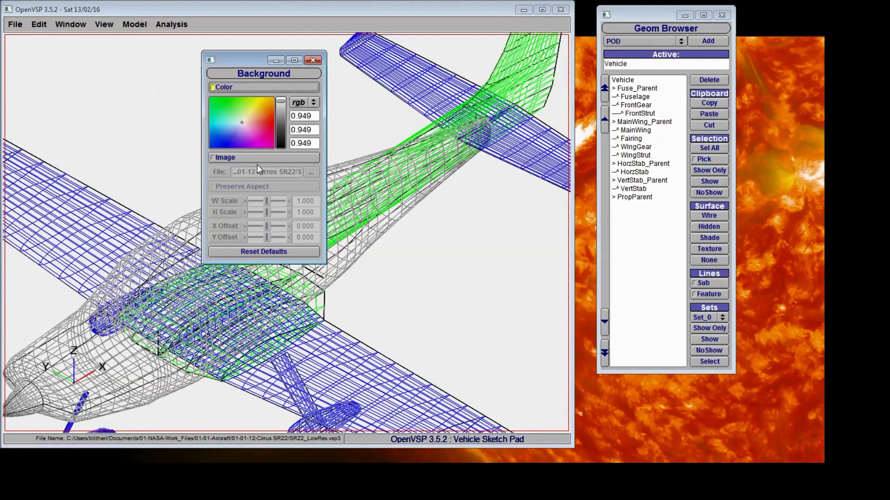
{"action": "left_click", "coordinate": [276, 162]}
{"action": "left_click", "coordinate": [314, 60]}
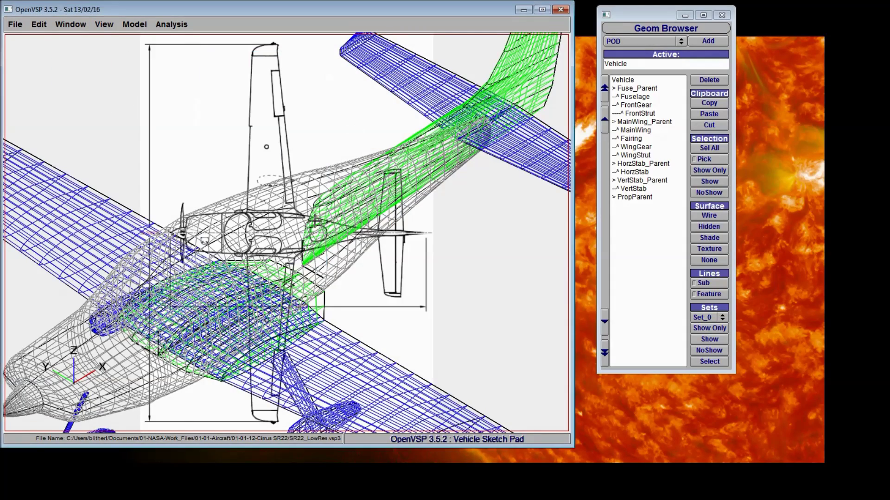
Pan, zoom out and orbit the aircraft, and switch it to the standard Top view.
{"action": "middle_click_drag", "start_coordinate": [309, 216], "coordinate": [477, 174]}
{"action": "right_click_drag", "start_coordinate": [478, 174], "coordinate": [341, 218]}
{"action": "mouse_move", "coordinate": [341, 153]}
{"action": "left_mouse_down"}
{"action": "mouse_move", "coordinate": [353, 187]}
{"action": "mouse_move", "coordinate": [327, 214]}
{"action": "mouse_move", "coordinate": [361, 192]}
{"action": "mouse_move", "coordinate": [340, 259]}
{"action": "left_mouse_up"}
{"action": "left_click", "coordinate": [106, 25]}
{"action": "left_click", "coordinate": [113, 37]}
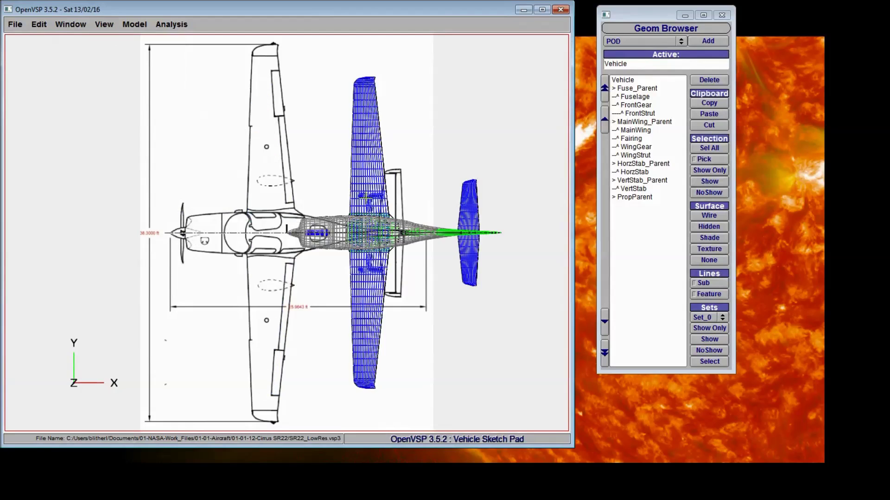
Pan and zoom the aircraft in the top view until it roughly overlays the background drawing.
{"action": "middle_click_drag", "start_coordinate": [246, 202], "coordinate": [265, 206]}
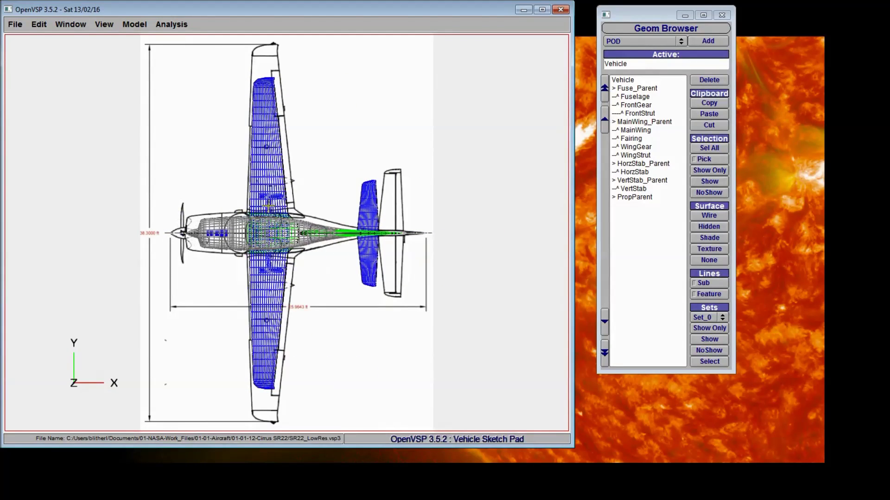
{"action": "right_click_drag", "start_coordinate": [258, 224], "coordinate": [273, 237]}
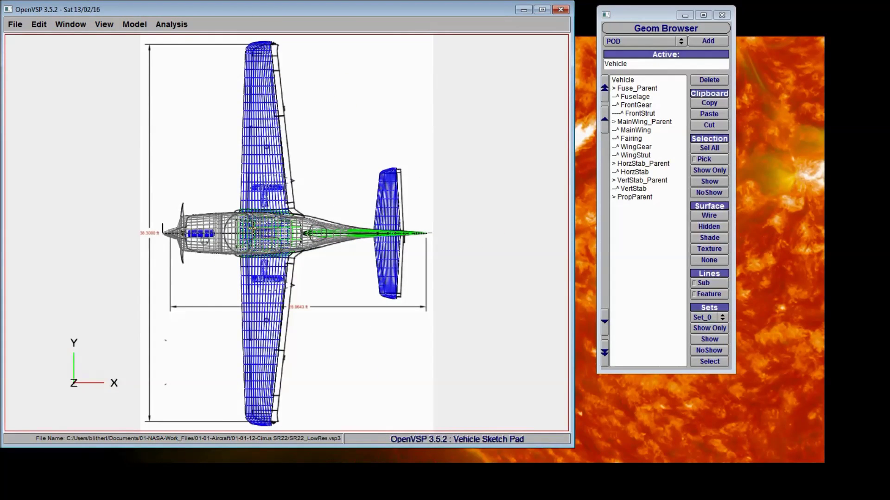
{"action": "middle_click_drag", "start_coordinate": [253, 228], "coordinate": [259, 229]}
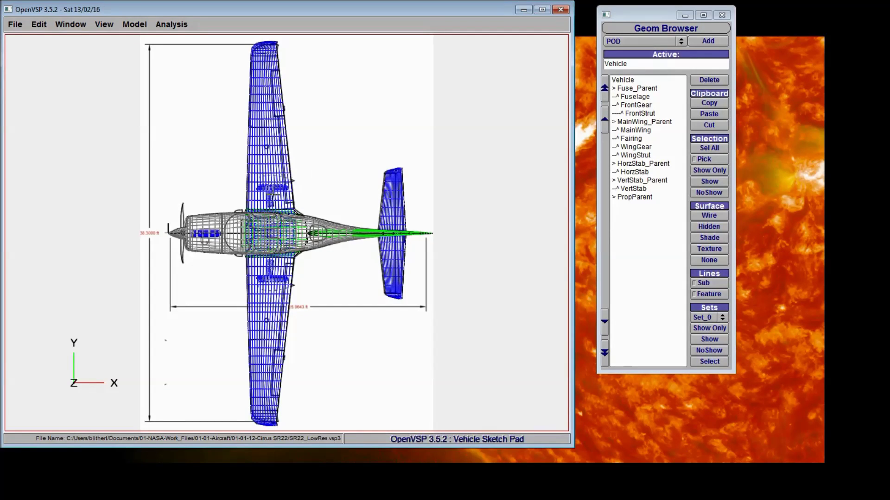
{"action": "mouse_move", "coordinate": [259, 219]}
{"action": "middle_mouse_down"}
{"action": "mouse_move", "coordinate": [267, 218]}
{"action": "mouse_move", "coordinate": [259, 220]}
{"action": "middle_mouse_up"}
Set the camera zoom to 0.0565, pan the aircraft to about X -11.807, Y -0.067 to match the drawing, and close the view adjustments.
{"action": "left_click", "coordinate": [109, 26]}
{"action": "left_click", "coordinate": [129, 160]}
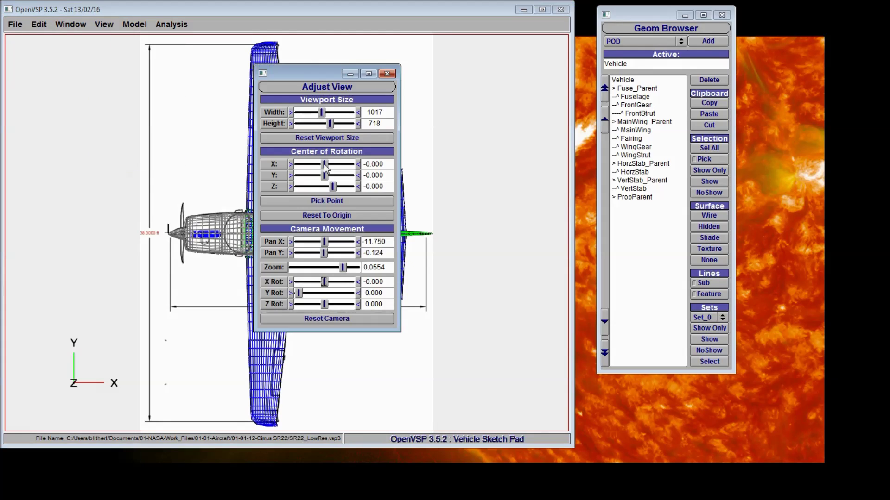
{"action": "left_click_drag", "start_coordinate": [319, 84], "coordinate": [540, 95]}
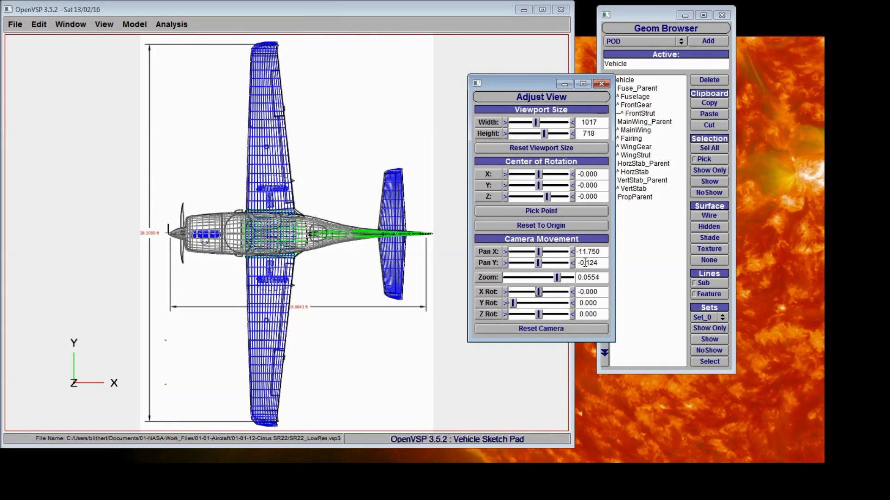
{"action": "left_click_drag", "start_coordinate": [600, 278], "coordinate": [596, 277]}
{"action": "key", "text": "BackSpace"}
{"action": "type", "text": "65"}
{"action": "key", "text": "Return"}
{"action": "middle_click_drag", "start_coordinate": [289, 243], "coordinate": [289, 243]}
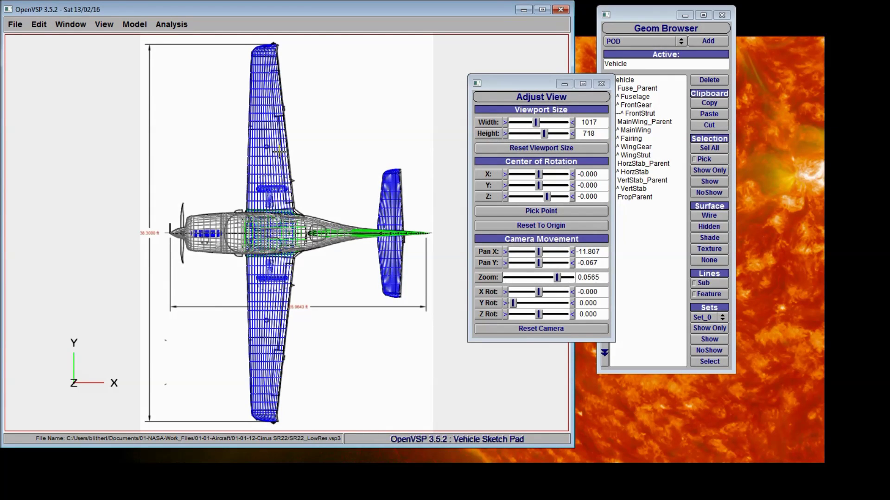
{"action": "left_click", "coordinate": [601, 83]}
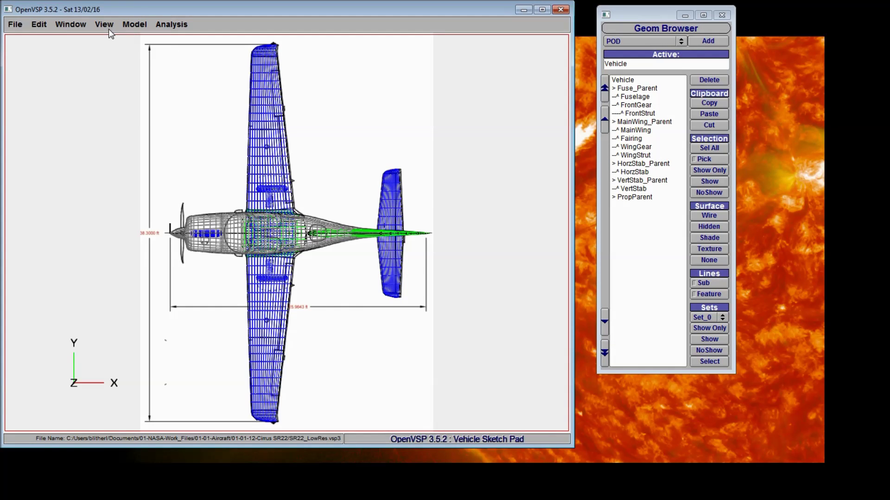